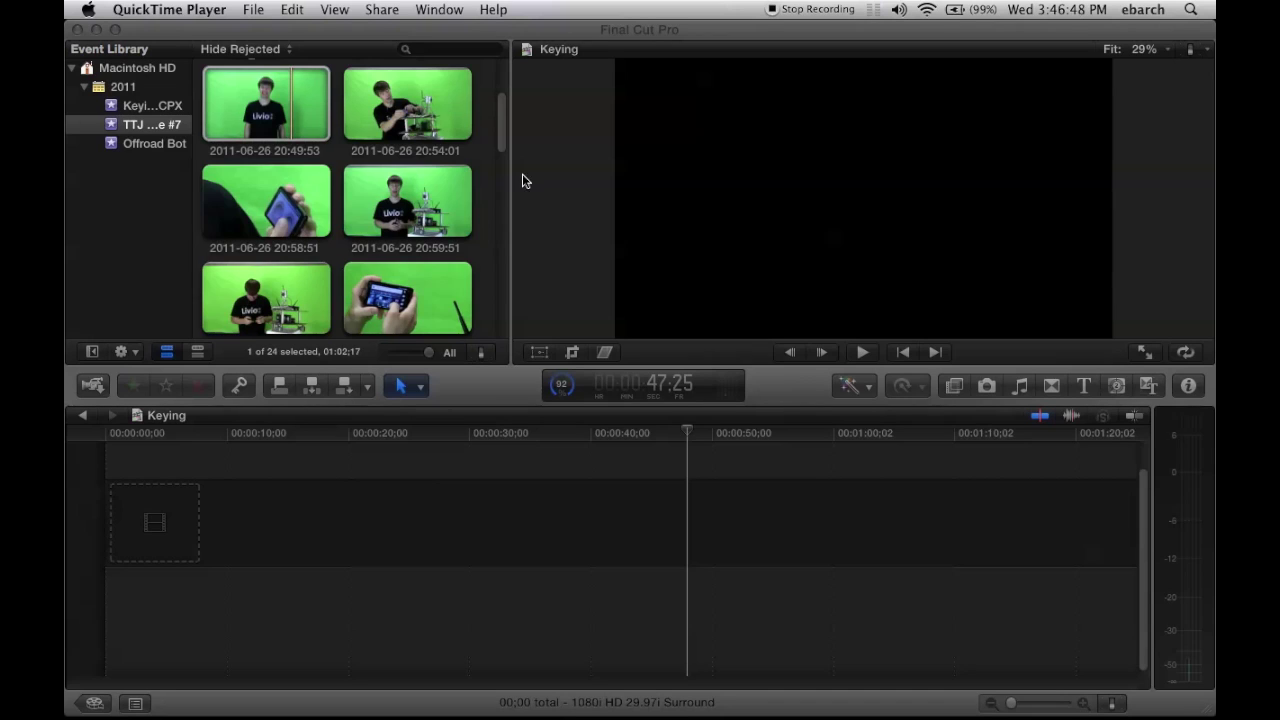
left_click(226, 99)
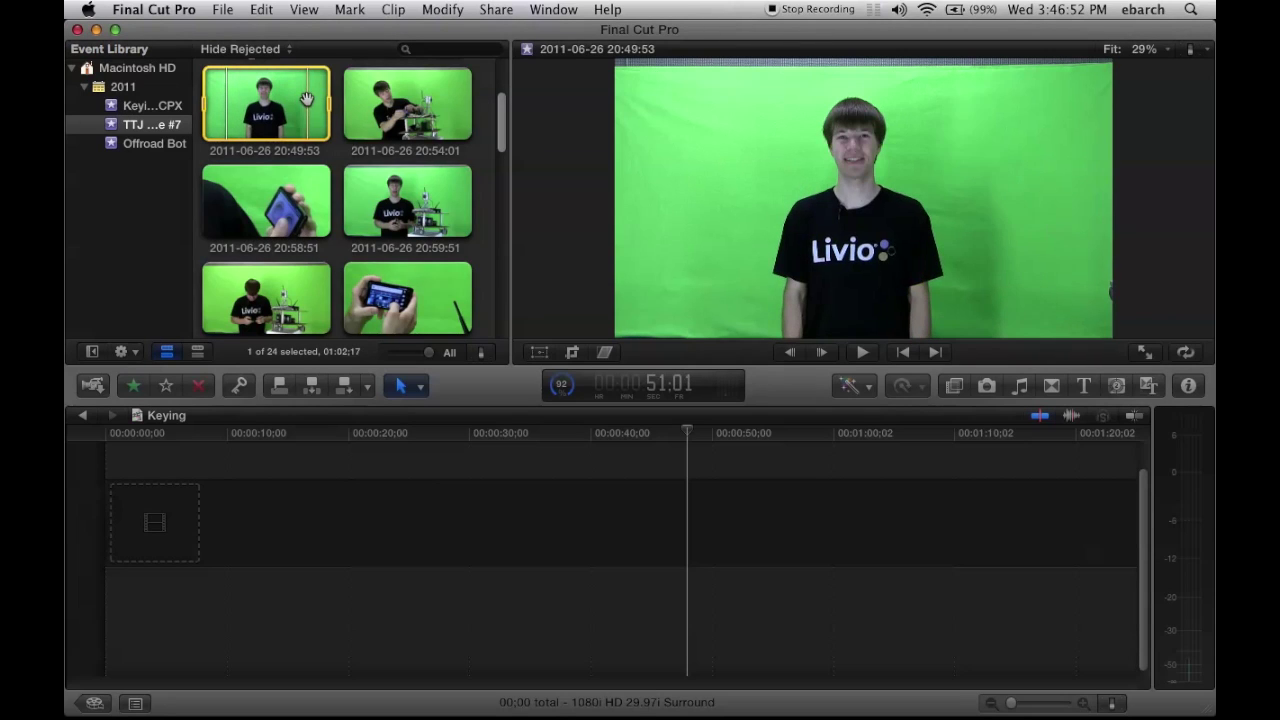
Place the green-screen clip in the Keying timeline and apply the Keyer effect from Keying
left_click_drag(298, 100, 177, 528)
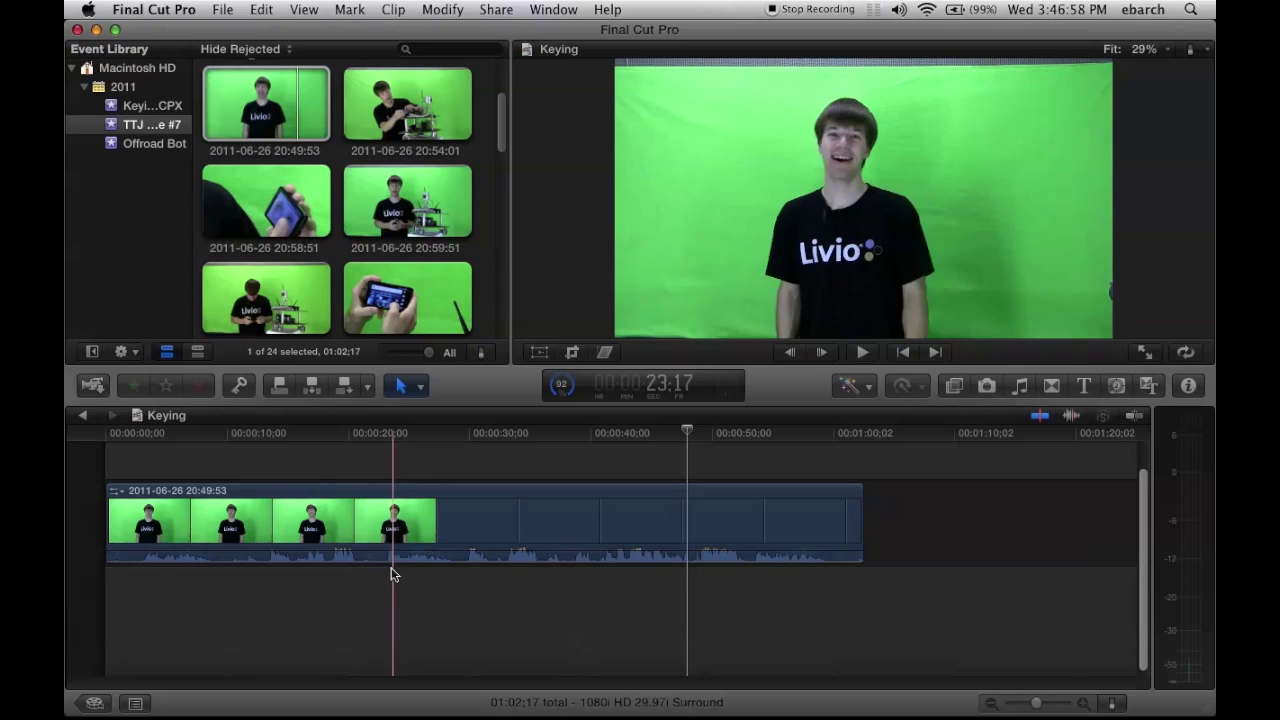
left_click(953, 386)
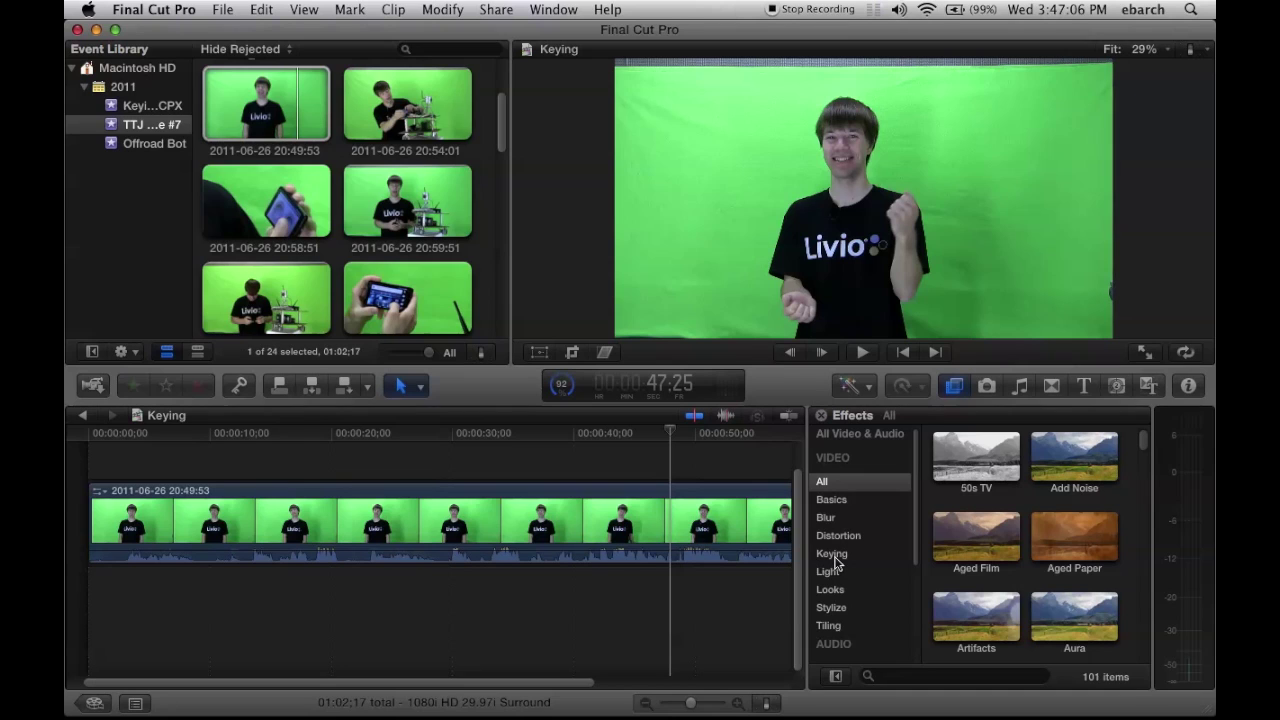
left_click(835, 556)
left_click(981, 464)
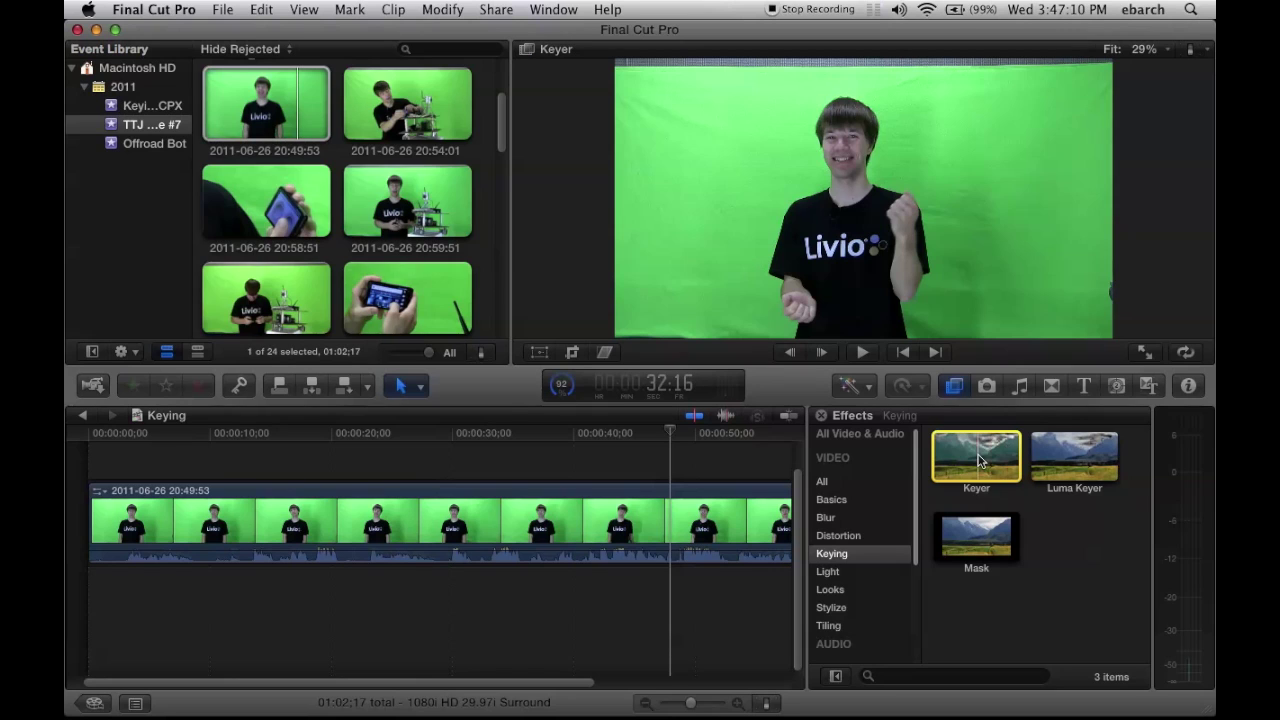
left_click_drag(1008, 453, 428, 519)
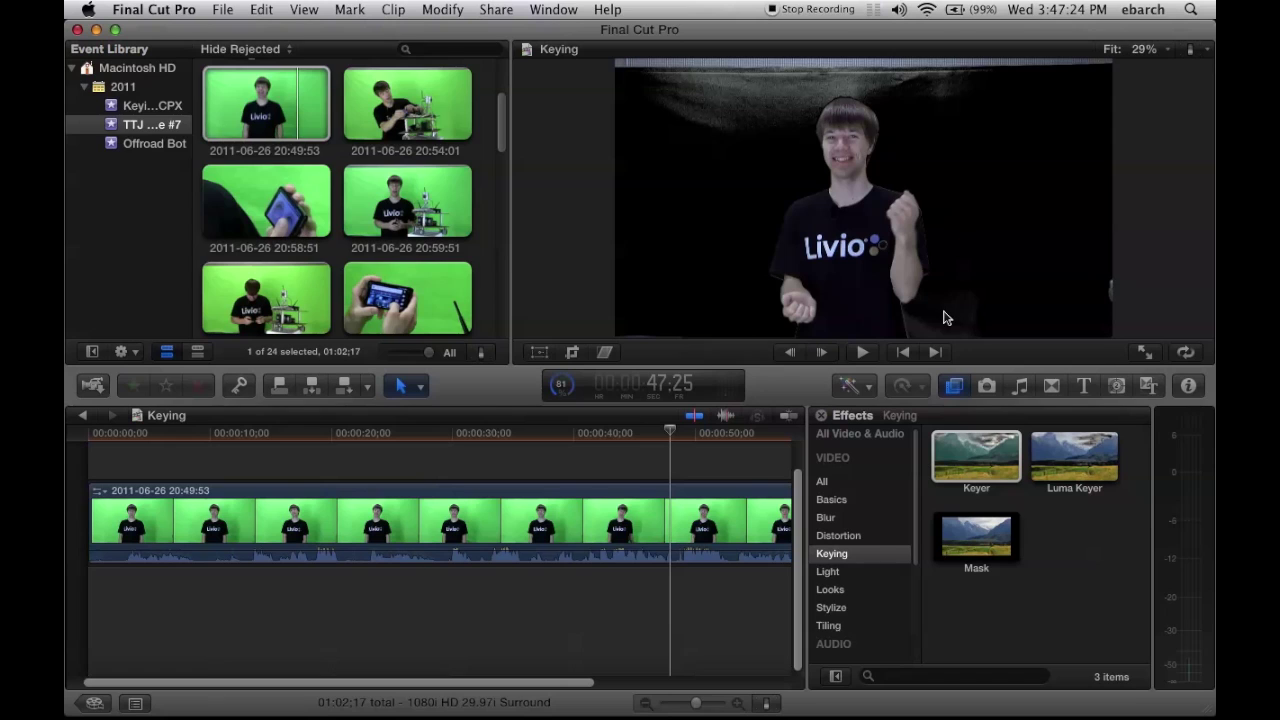
Inspect the timeline clip, browsing its Info and Audio tabs before returning to Video
left_click(1188, 386)
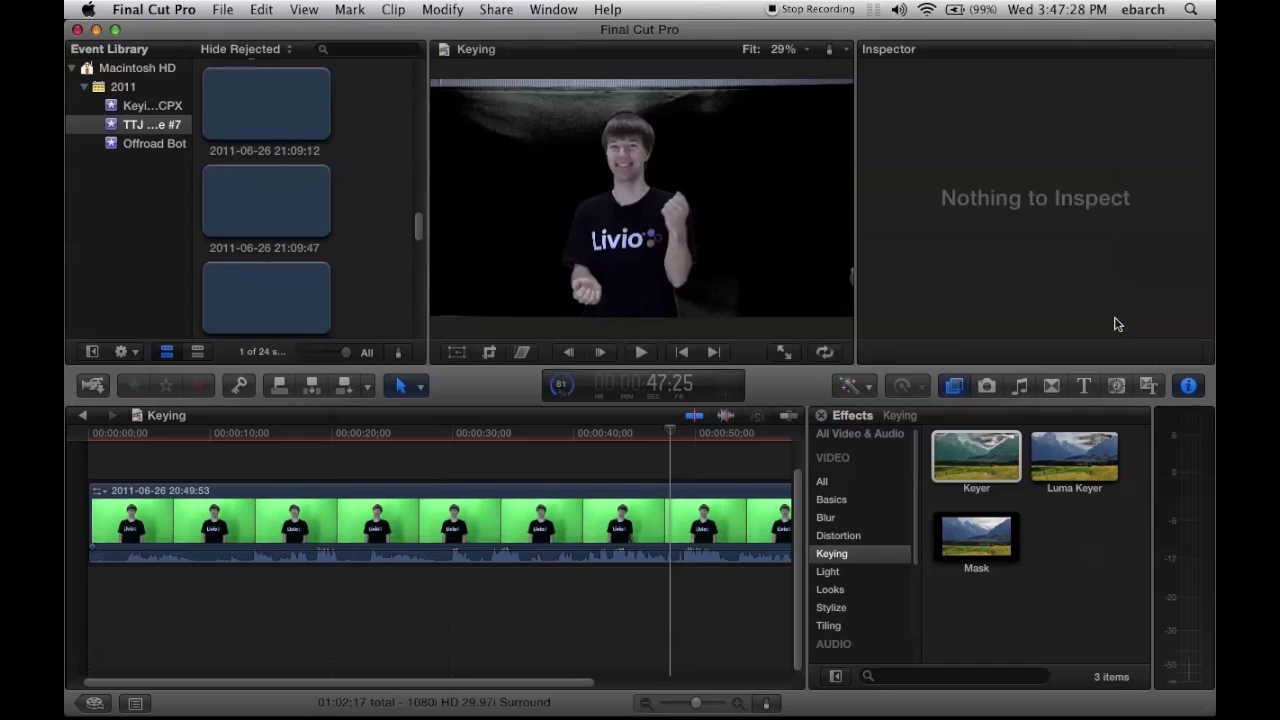
left_click(403, 507)
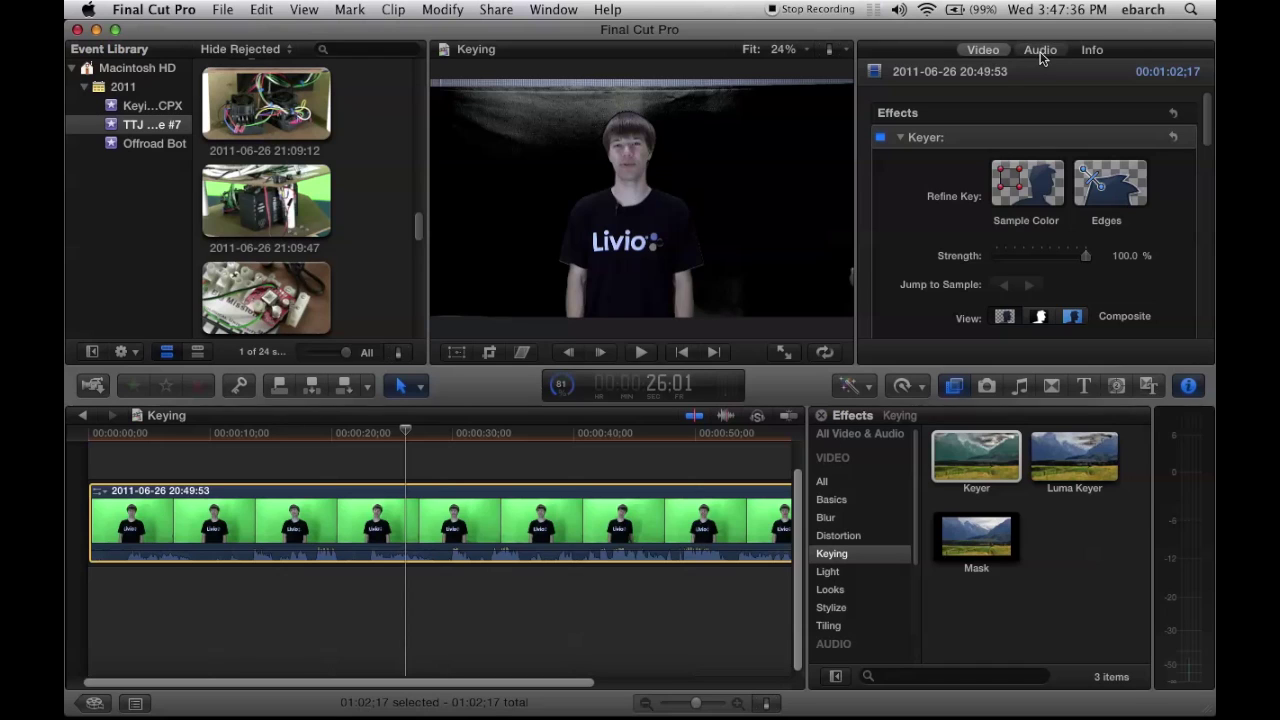
left_click(1094, 50)
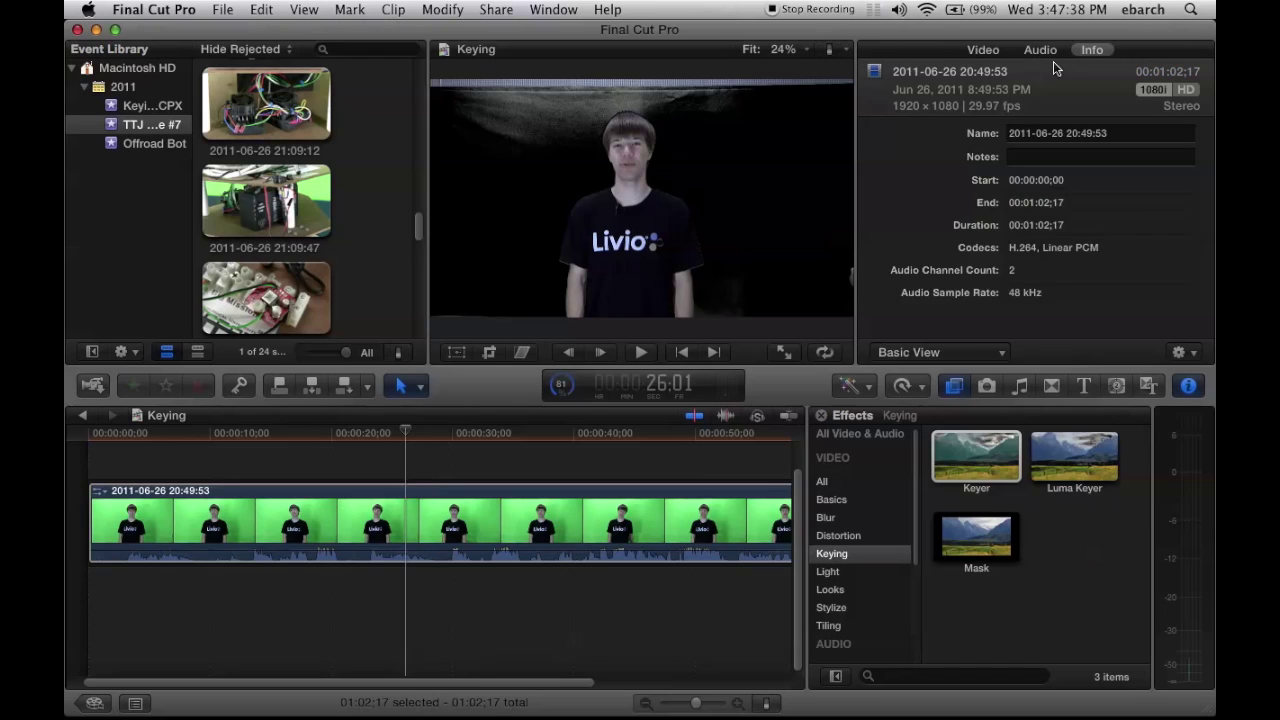
left_click(1043, 50)
left_click(986, 52)
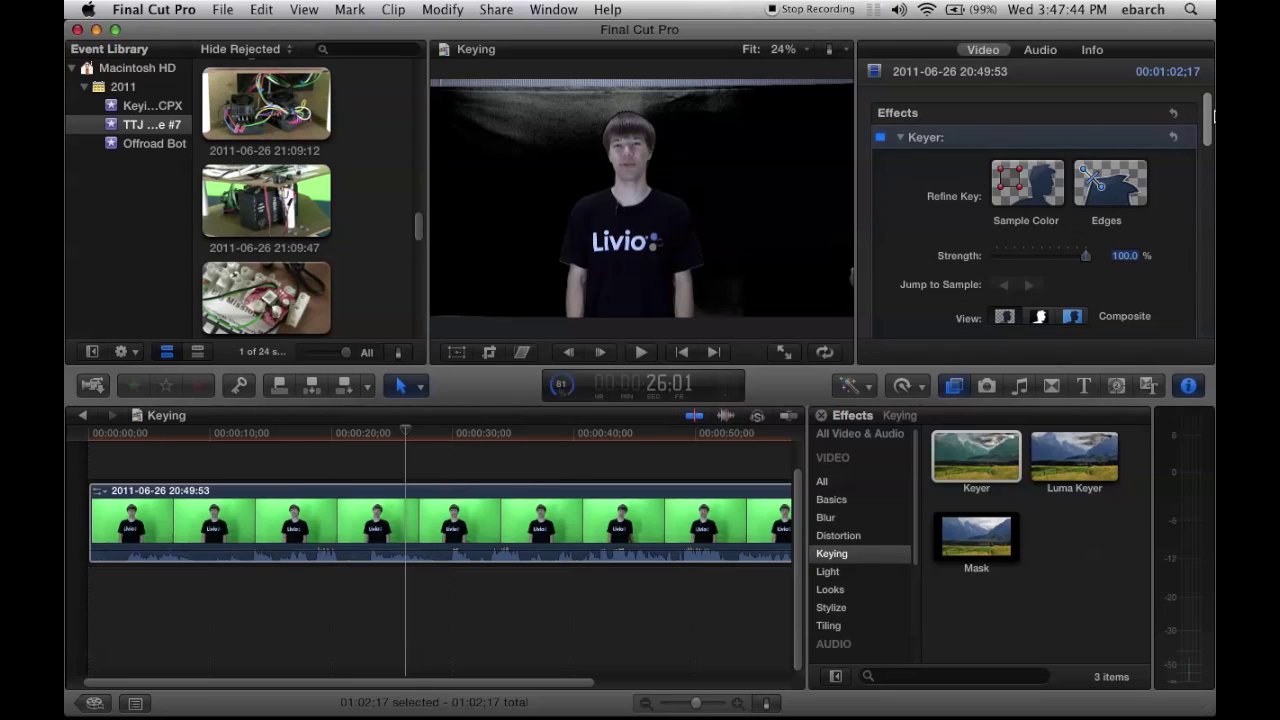
Toggle the Keyer off and on to compare, then set its View to Original
scroll(1210, 150, "down", 3)
scroll(1210, 150, "down", 5)
scroll(1210, 150, "up", 8)
left_click_drag(1206, 120, 1207, 184)
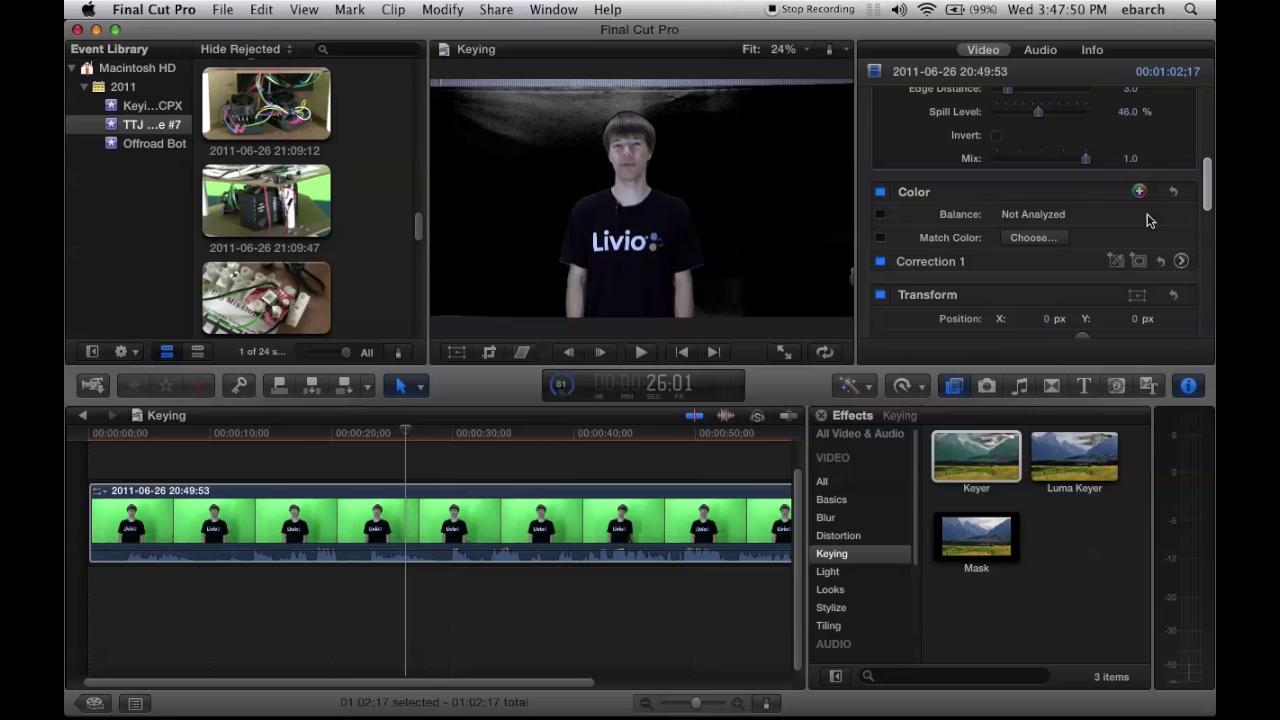
scroll(884, 241, "down", 4)
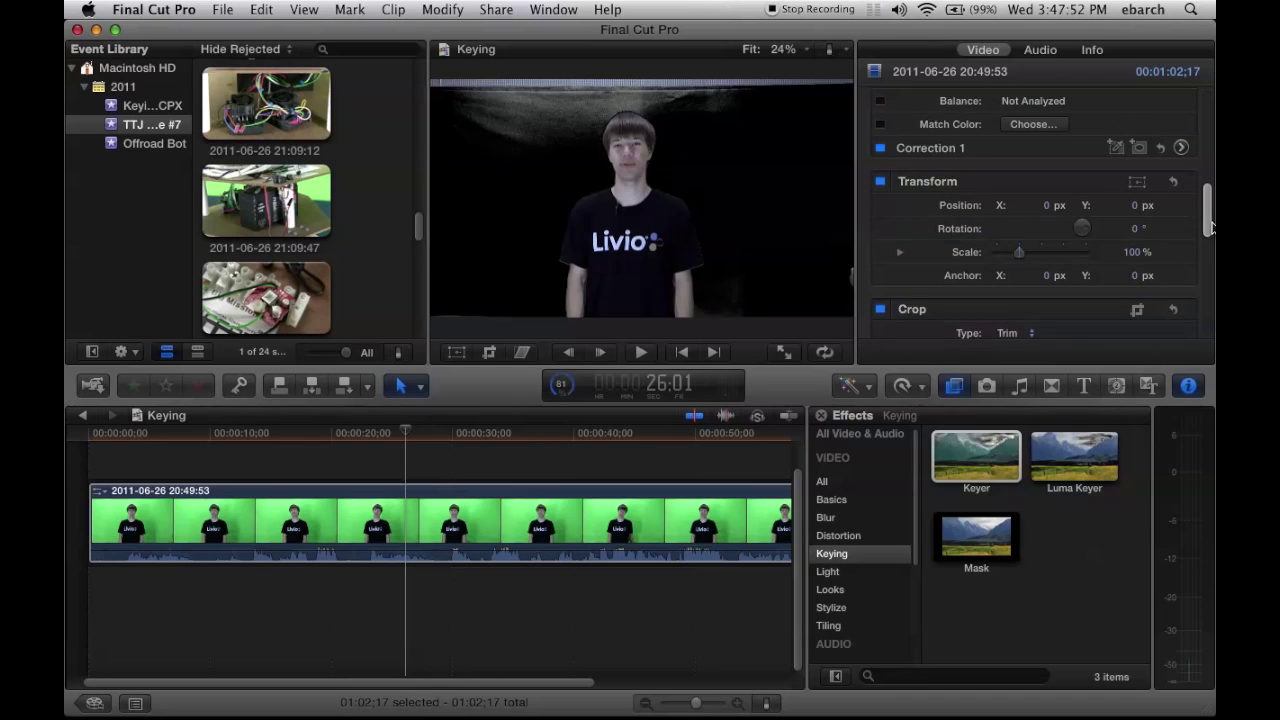
left_click_drag(1207, 210, 1213, 122)
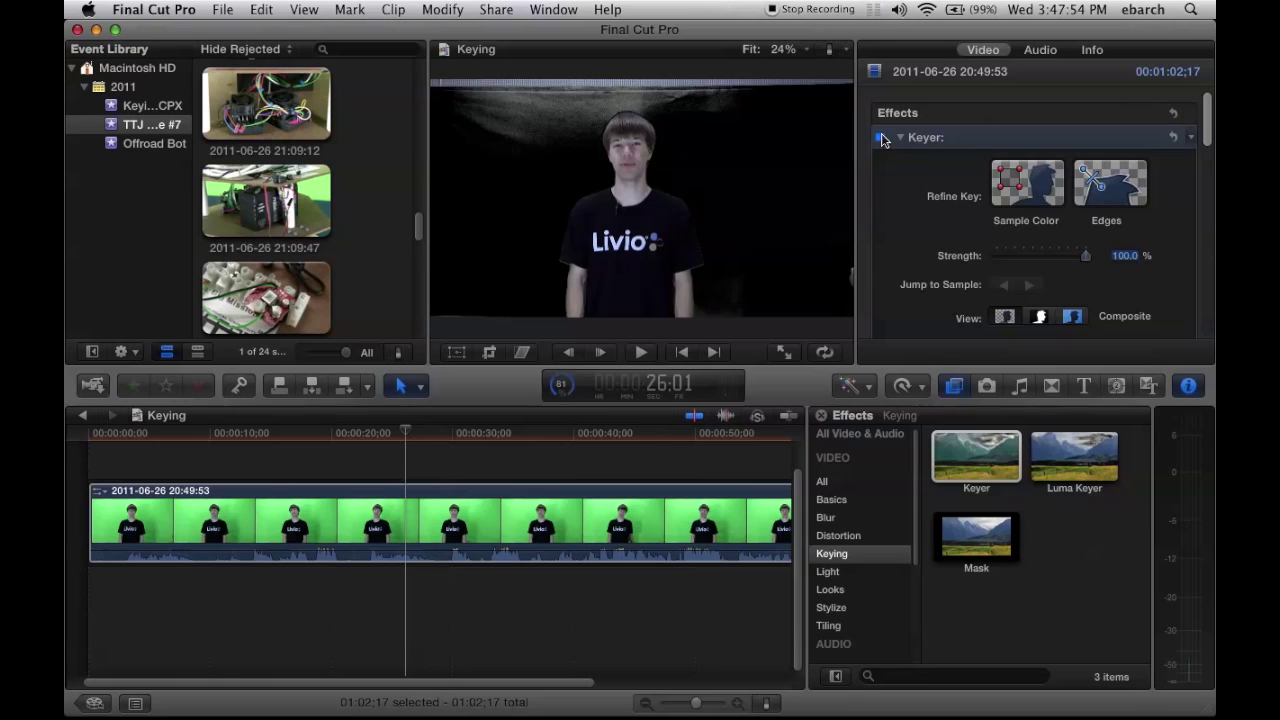
left_click(880, 137)
left_click(880, 137)
scroll(1207, 116, "down", 1)
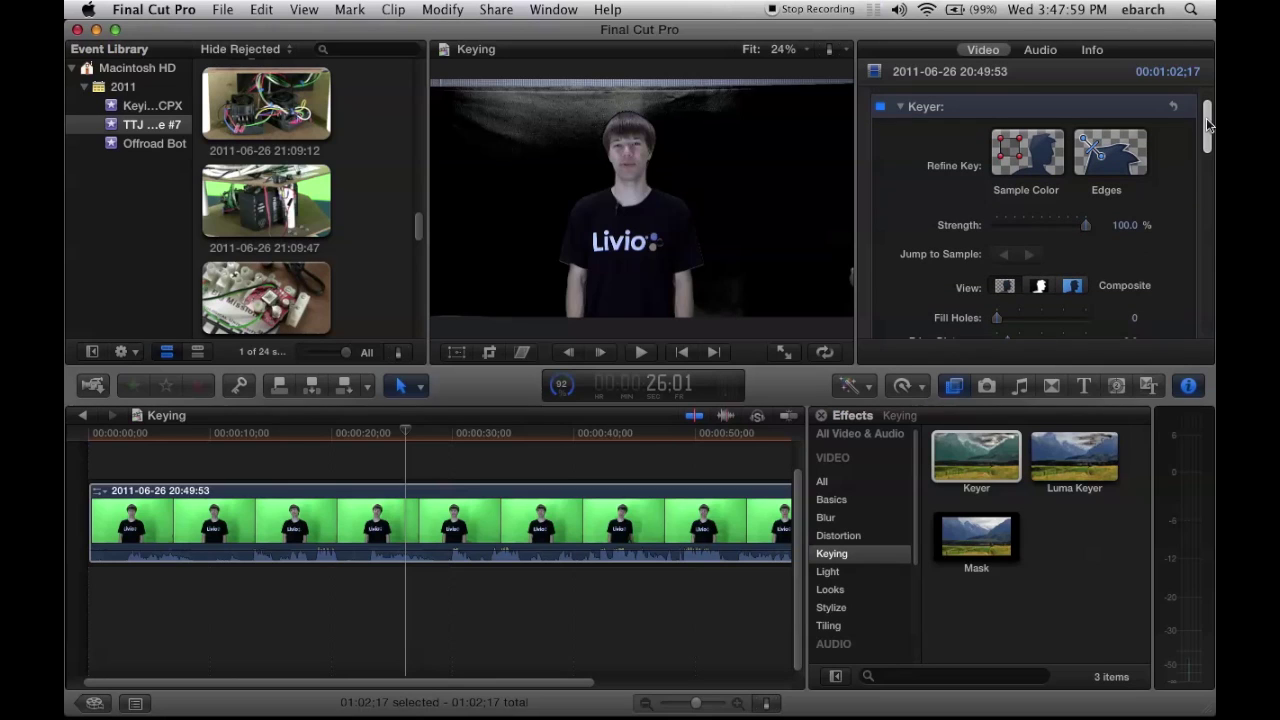
left_click(1072, 288)
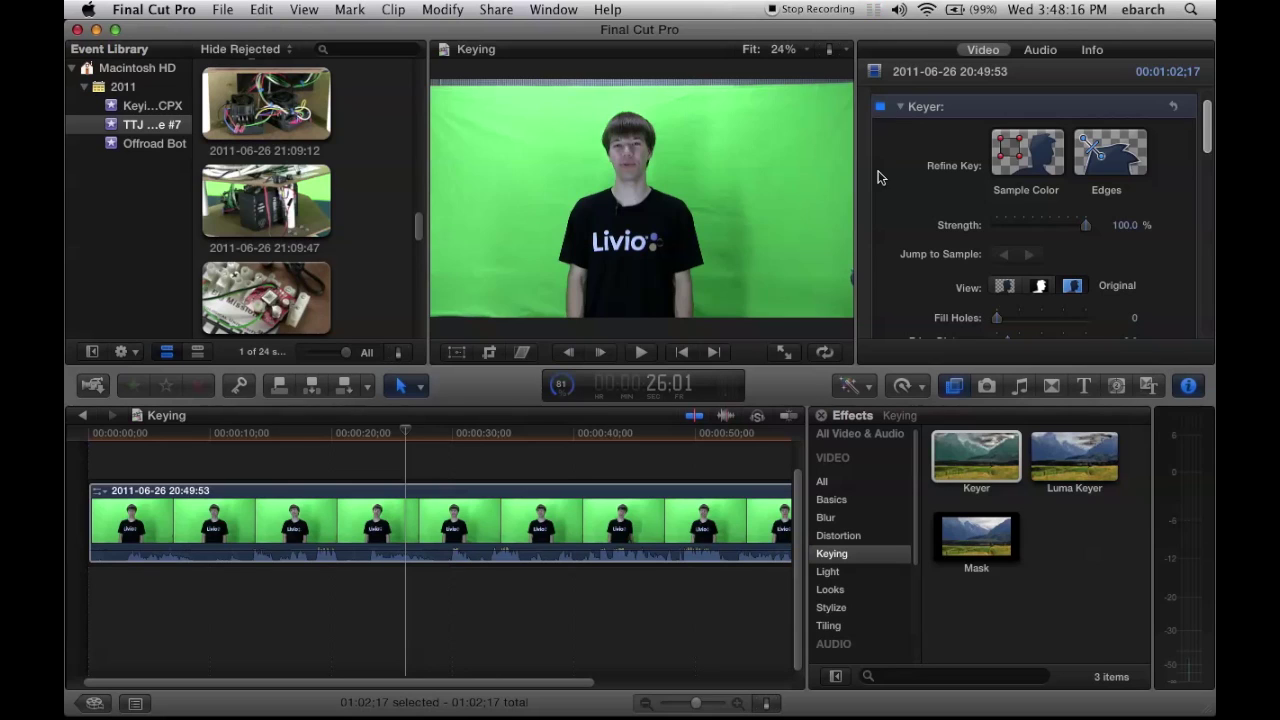
Activate the Keyer's Sample Color refinement
left_click(1007, 166)
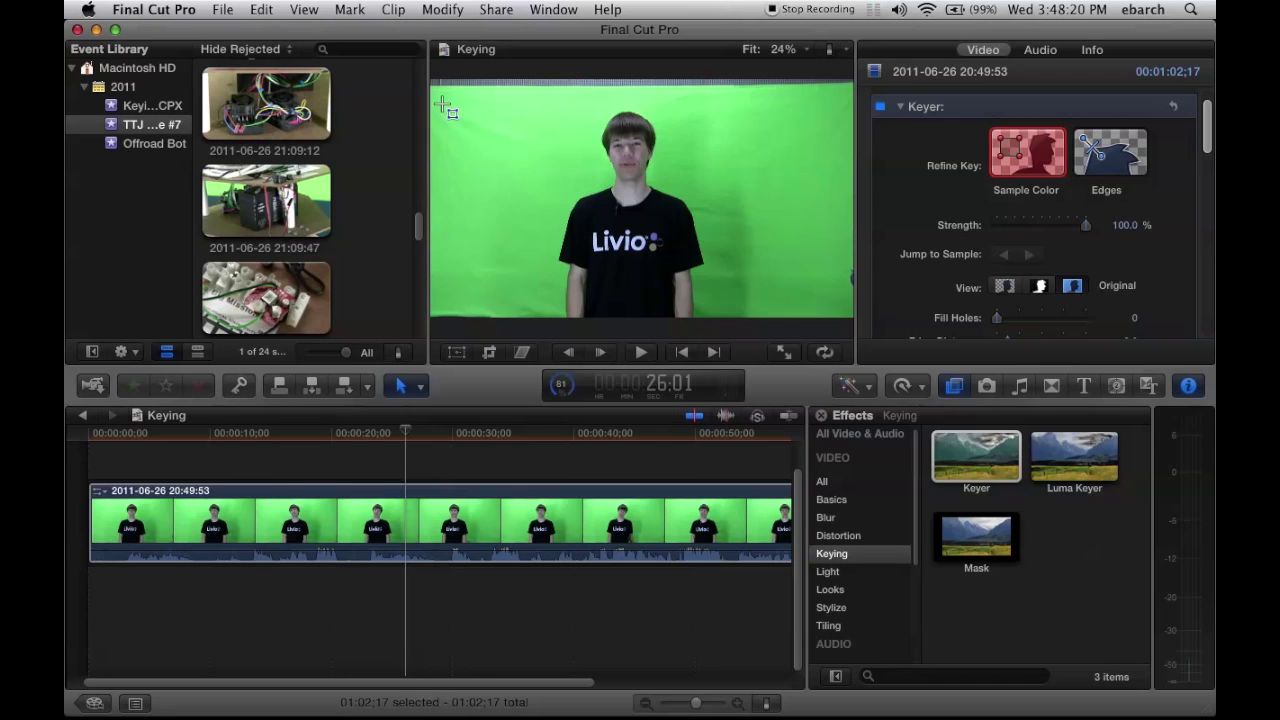
Draw sample rectangles on the left green background and beside the presenter's head
left_click_drag(540, 274, 546, 294)
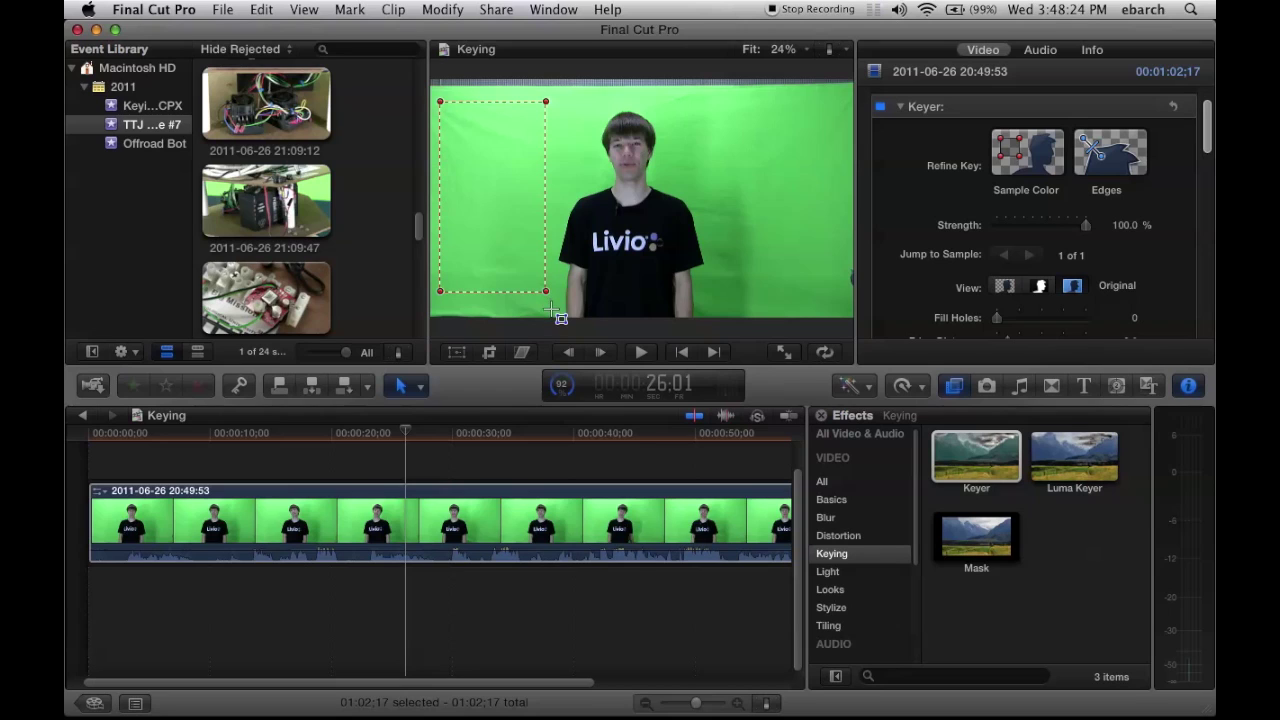
left_click_drag(551, 308, 551, 308)
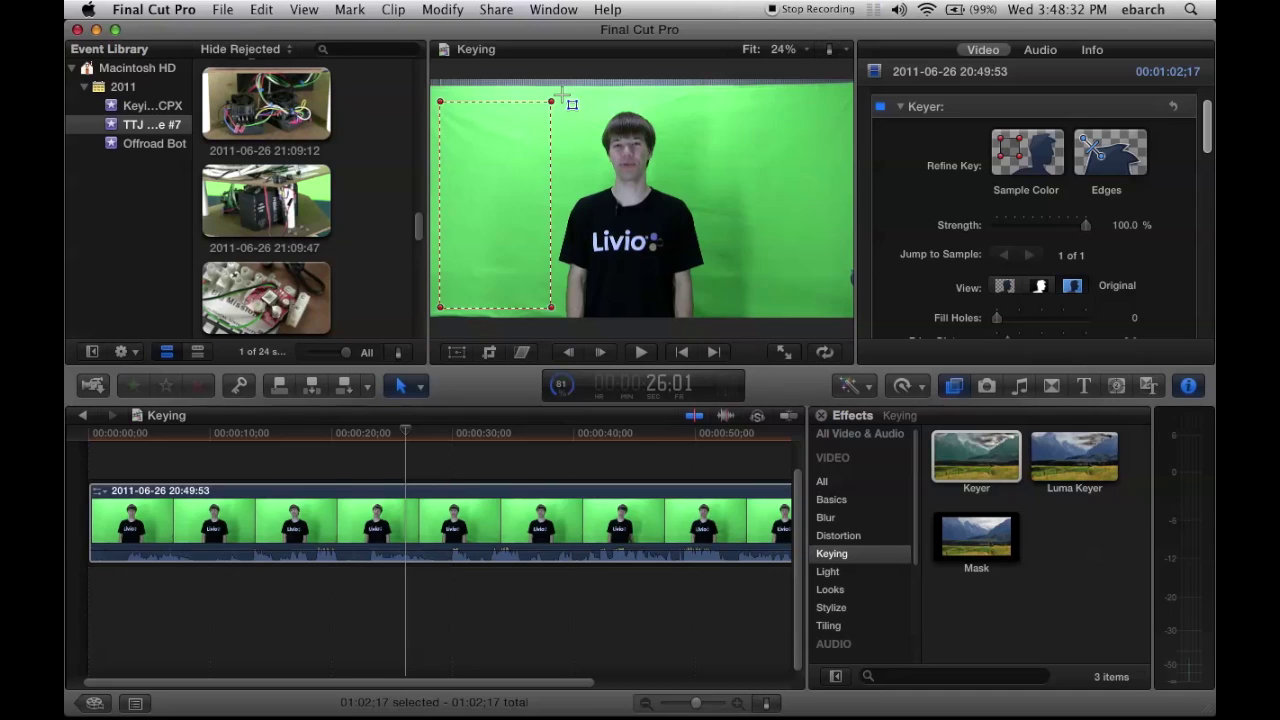
left_click_drag(577, 118, 551, 93)
left_click_drag(596, 178, 596, 179)
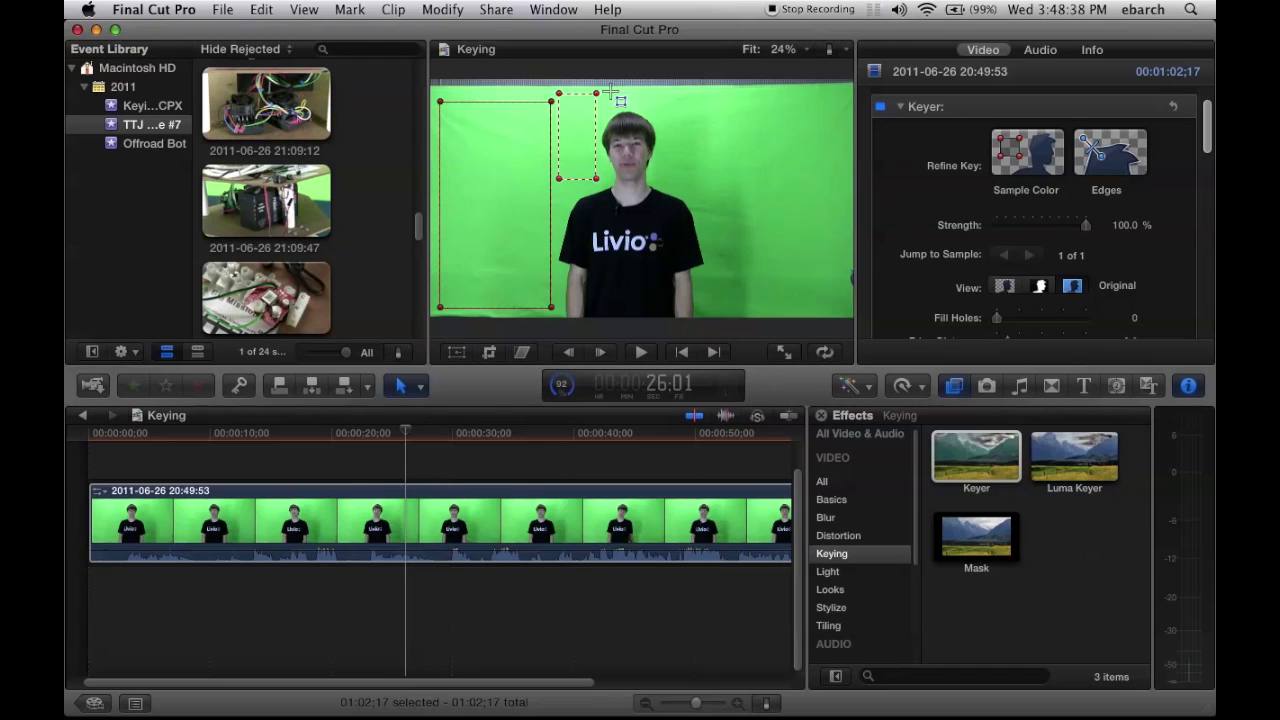
Add sample rectangles along the top, right, lower-right and top-right green background
left_click_drag(610, 93, 744, 105)
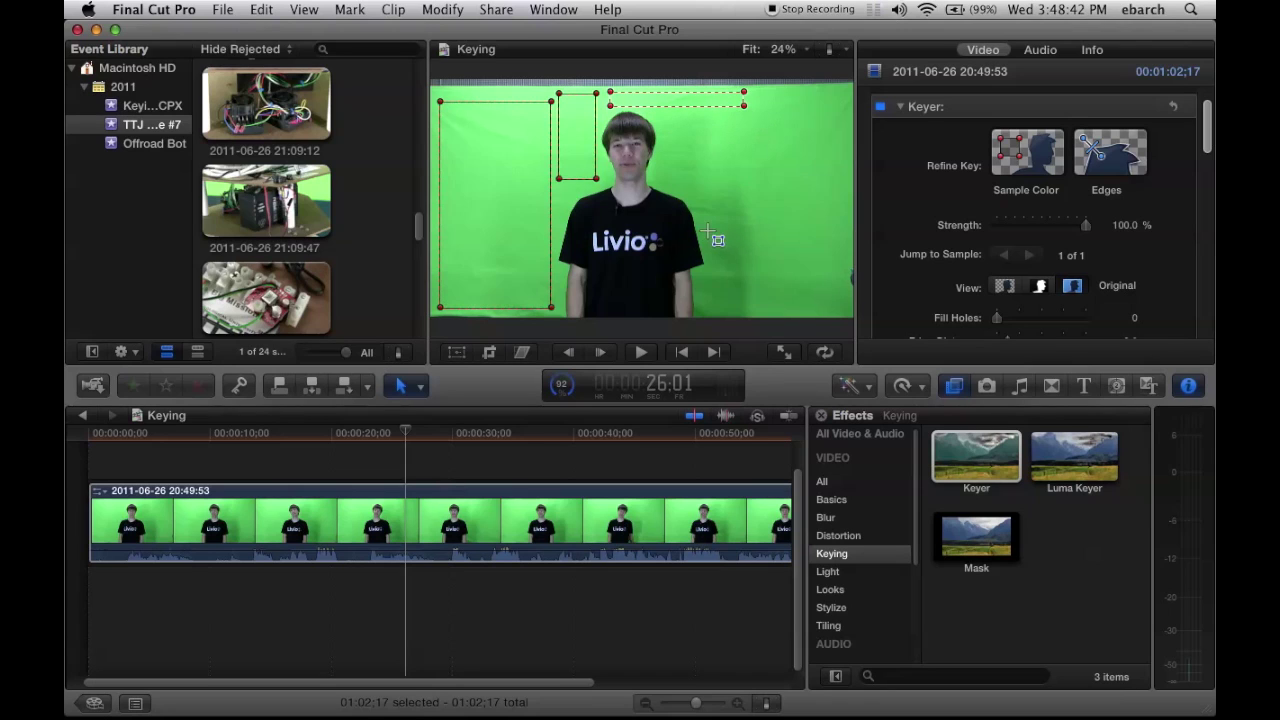
left_click_drag(704, 205, 770, 242)
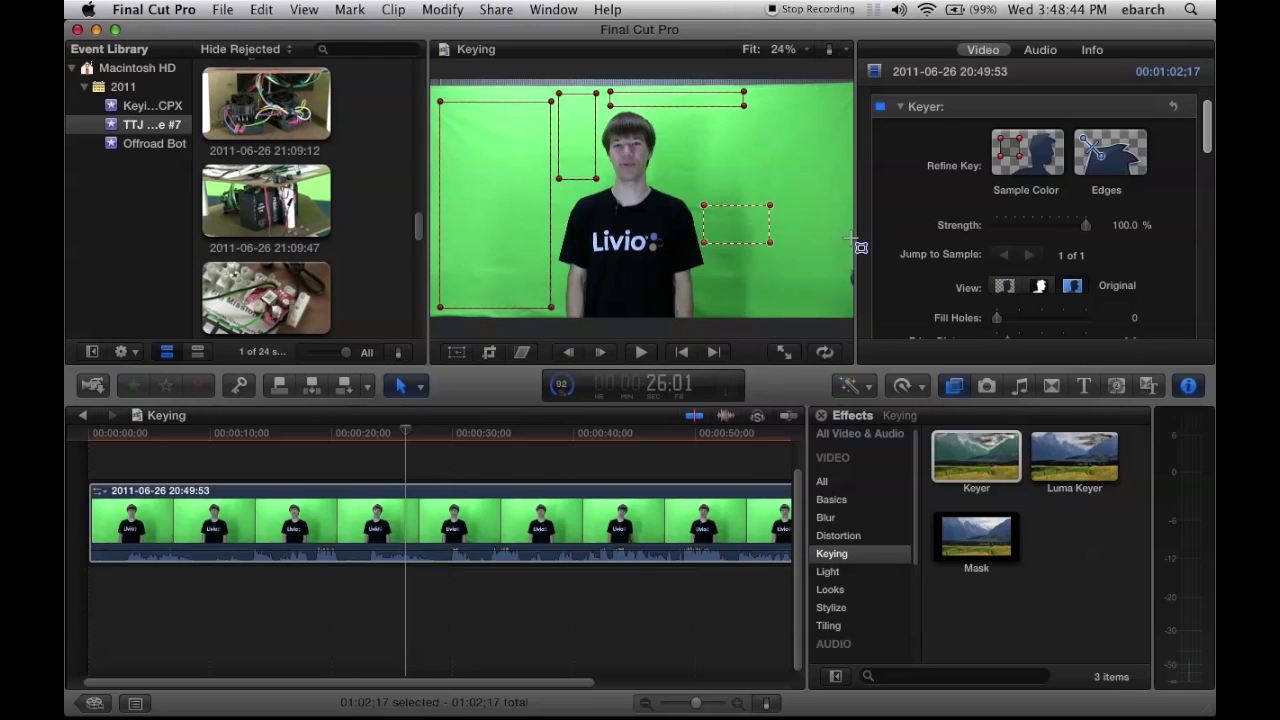
left_click_drag(848, 238, 849, 239)
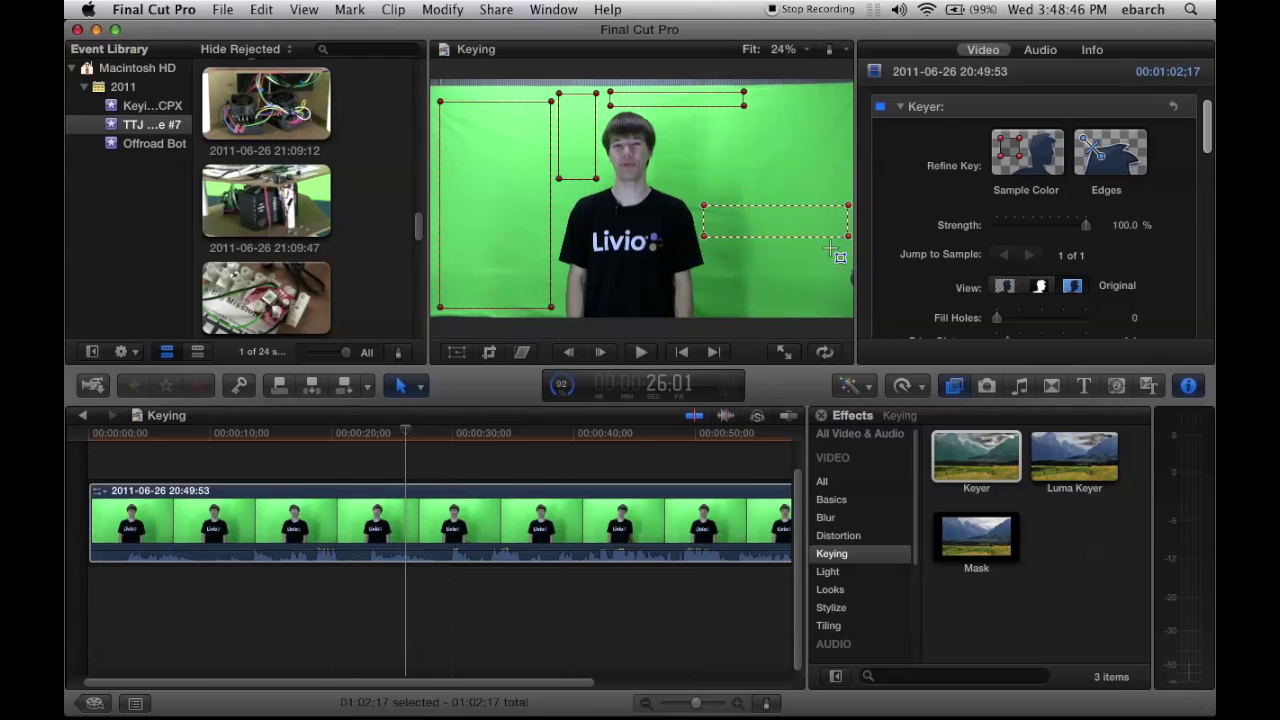
left_click_drag(810, 295, 860, 323)
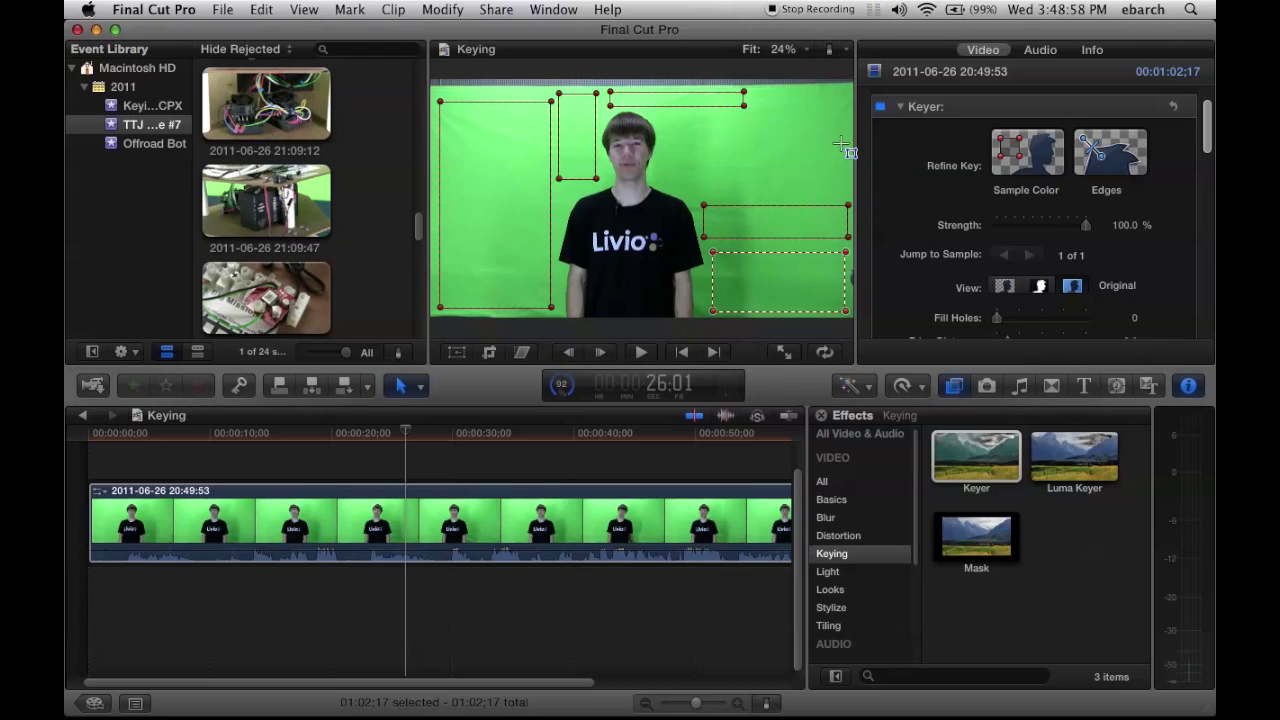
left_click_drag(841, 137, 673, 180)
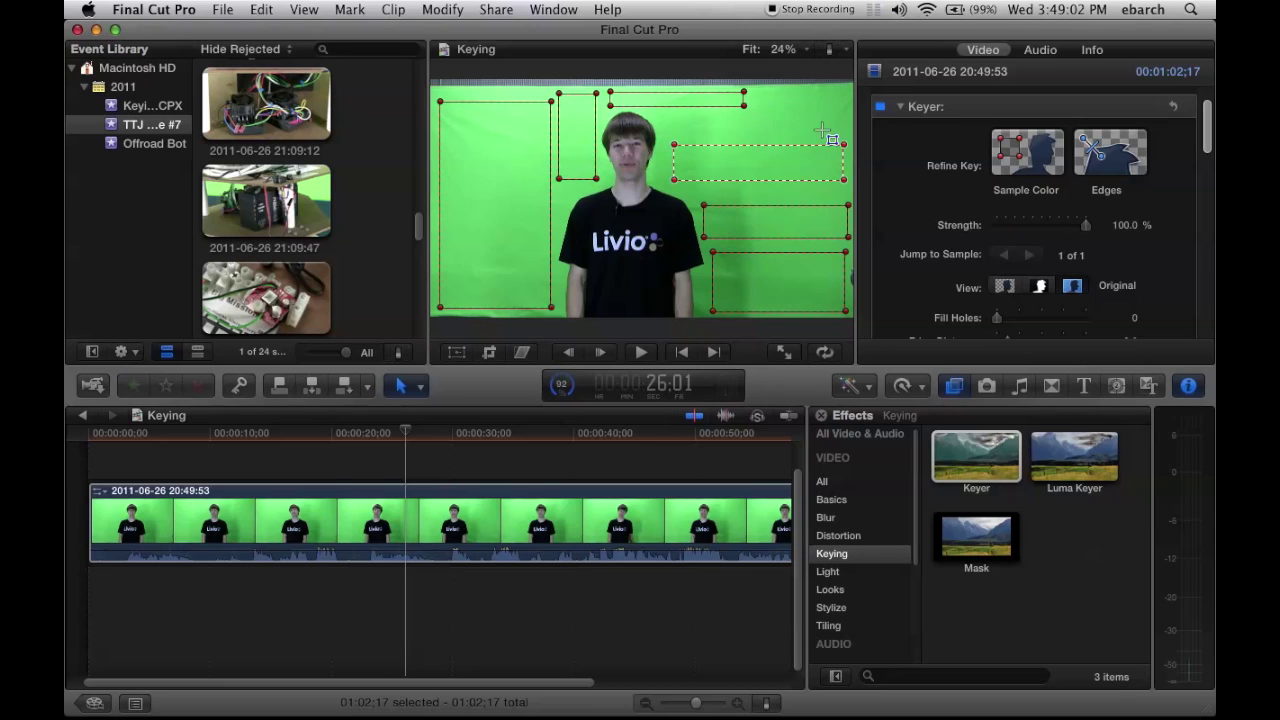
left_click_drag(835, 129, 764, 100)
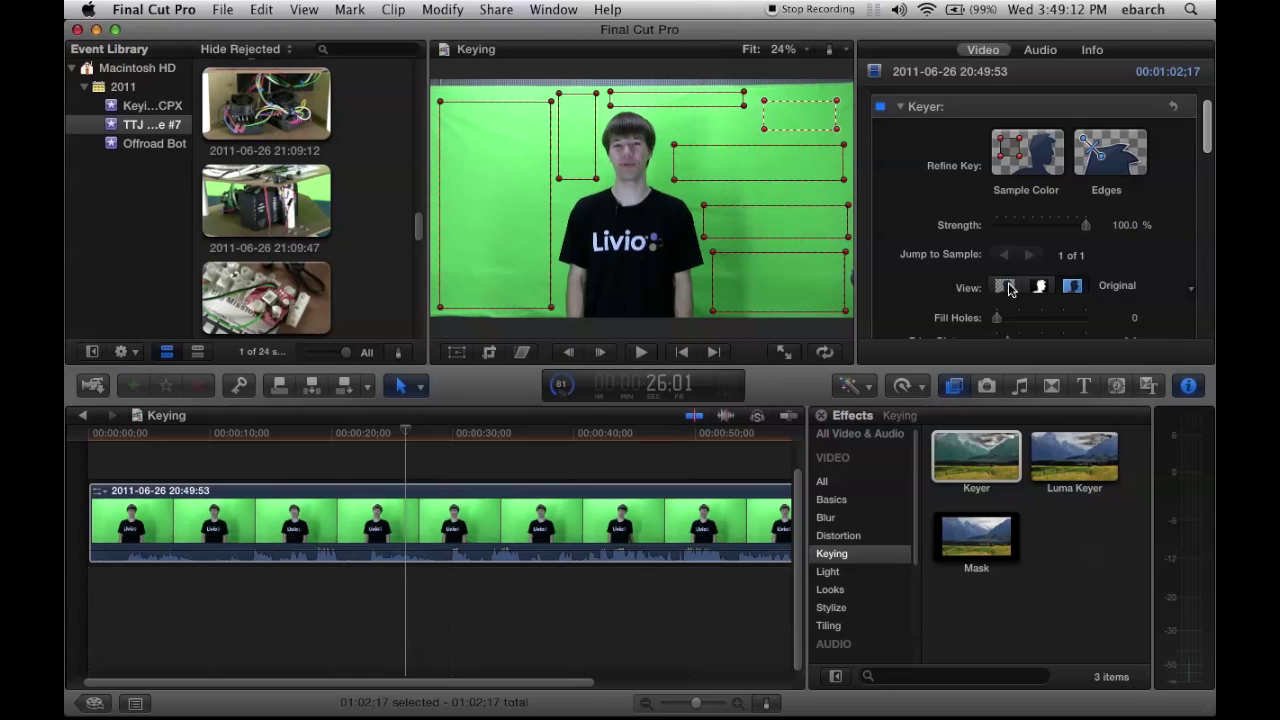
Return the Keyer View to Composite and enter crop editing on the clip
left_click(1006, 287)
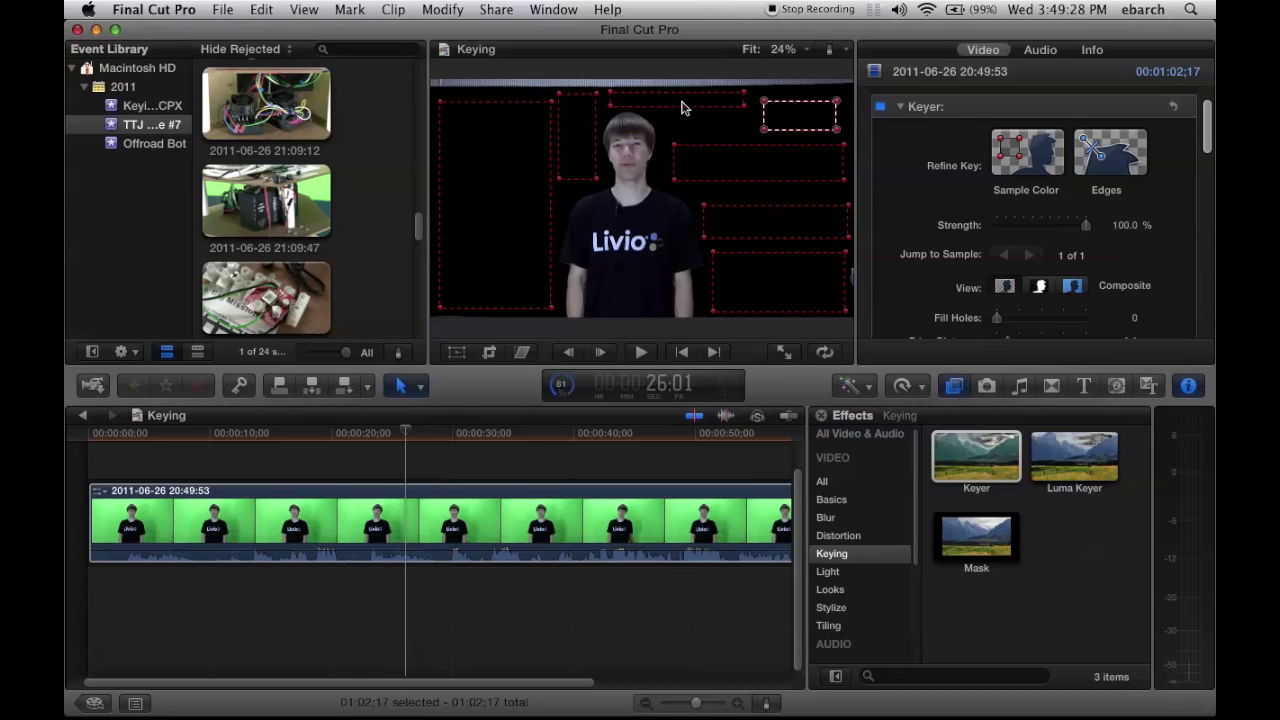
left_click(489, 354)
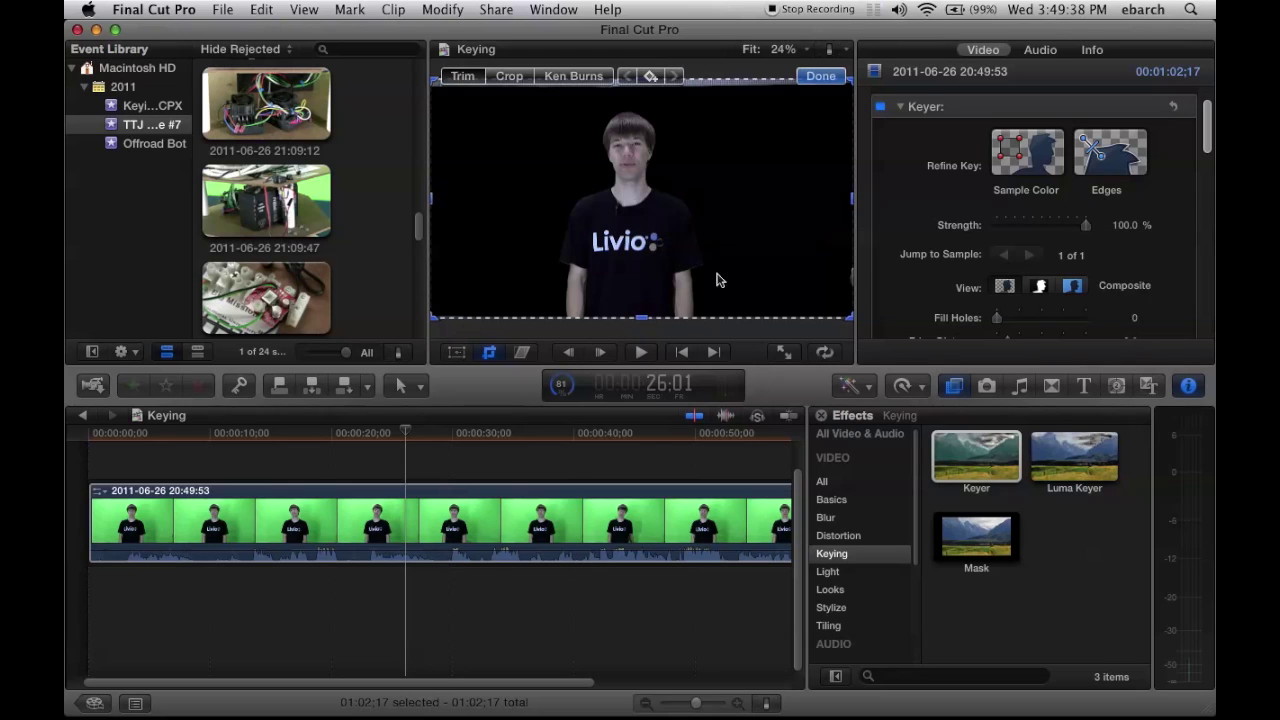
Crop the keyed clip to Top 7, Left 21 and Right 20
left_click_drag(1209, 130, 1210, 250)
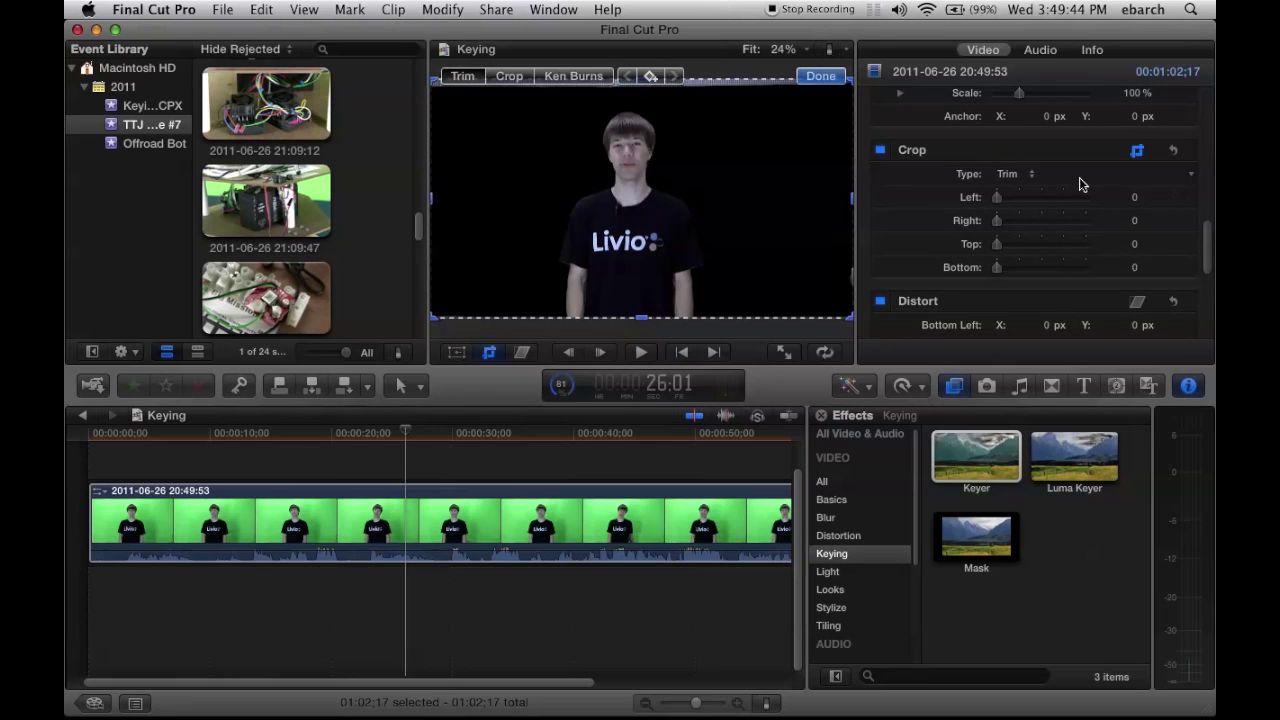
left_click_drag(1001, 244, 1006, 250)
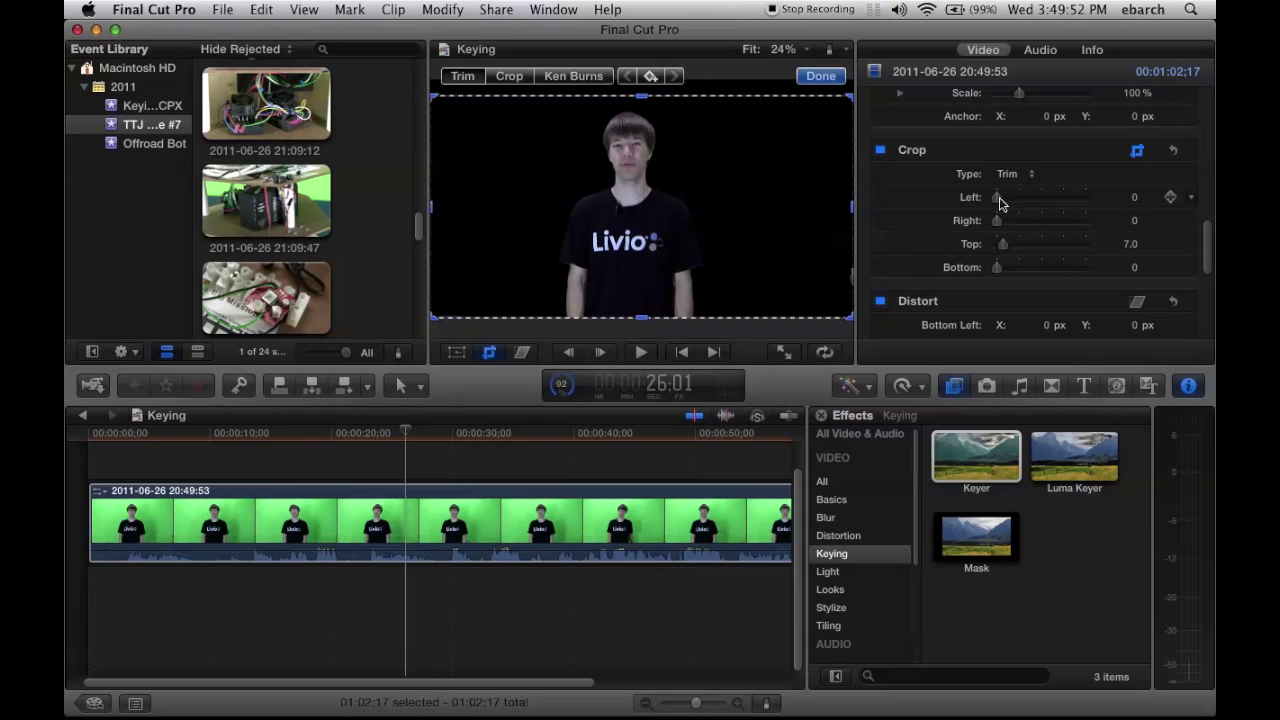
left_click_drag(999, 197, 1018, 198)
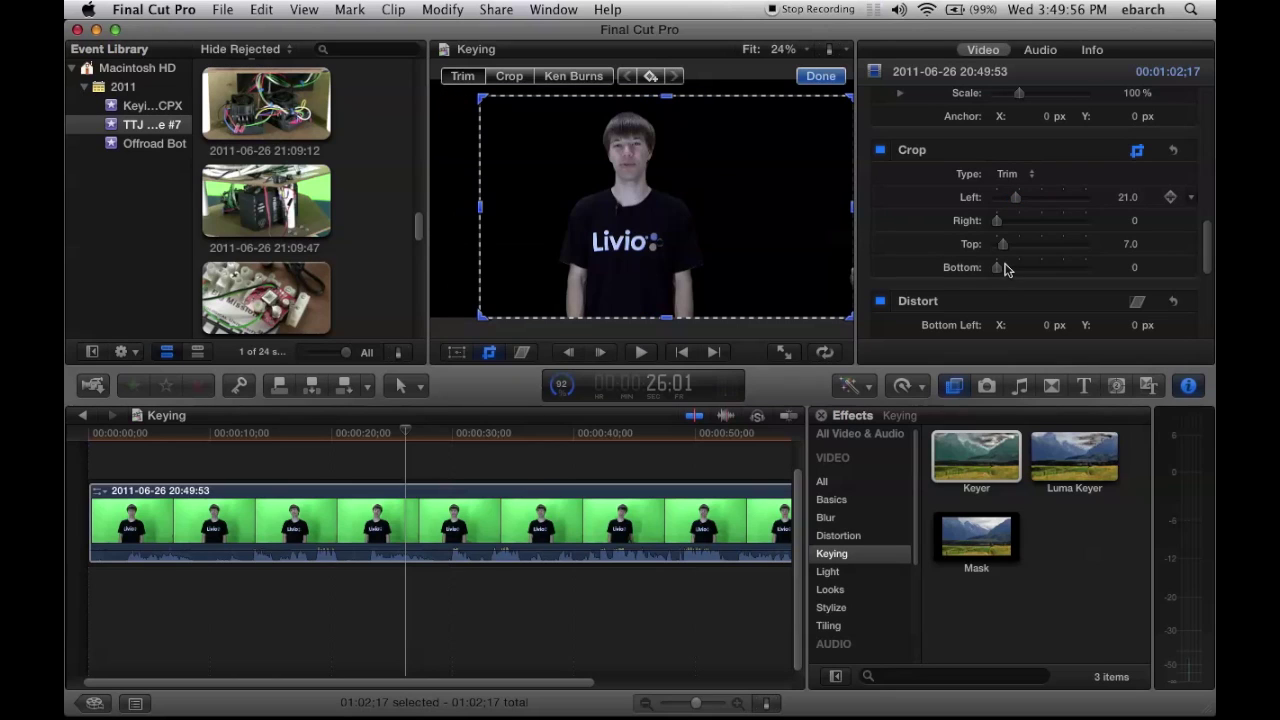
left_click_drag(1007, 226, 1018, 226)
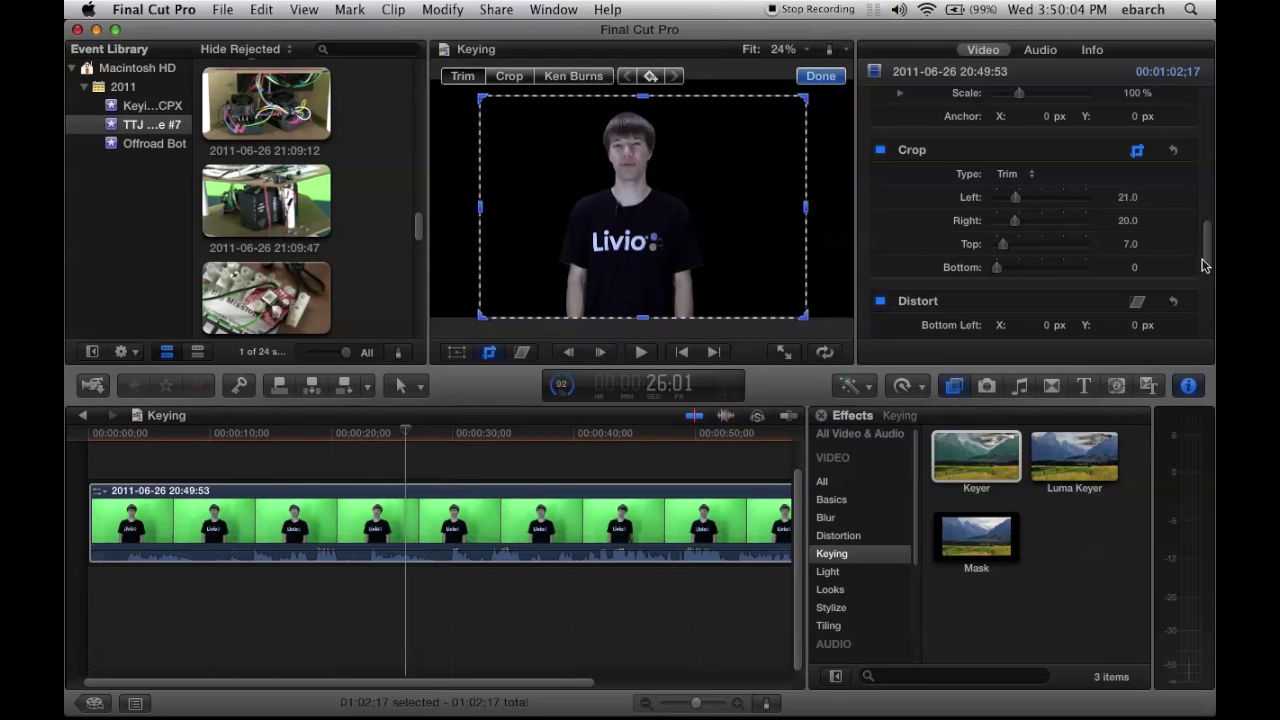
scroll(1214, 208, "up", 10)
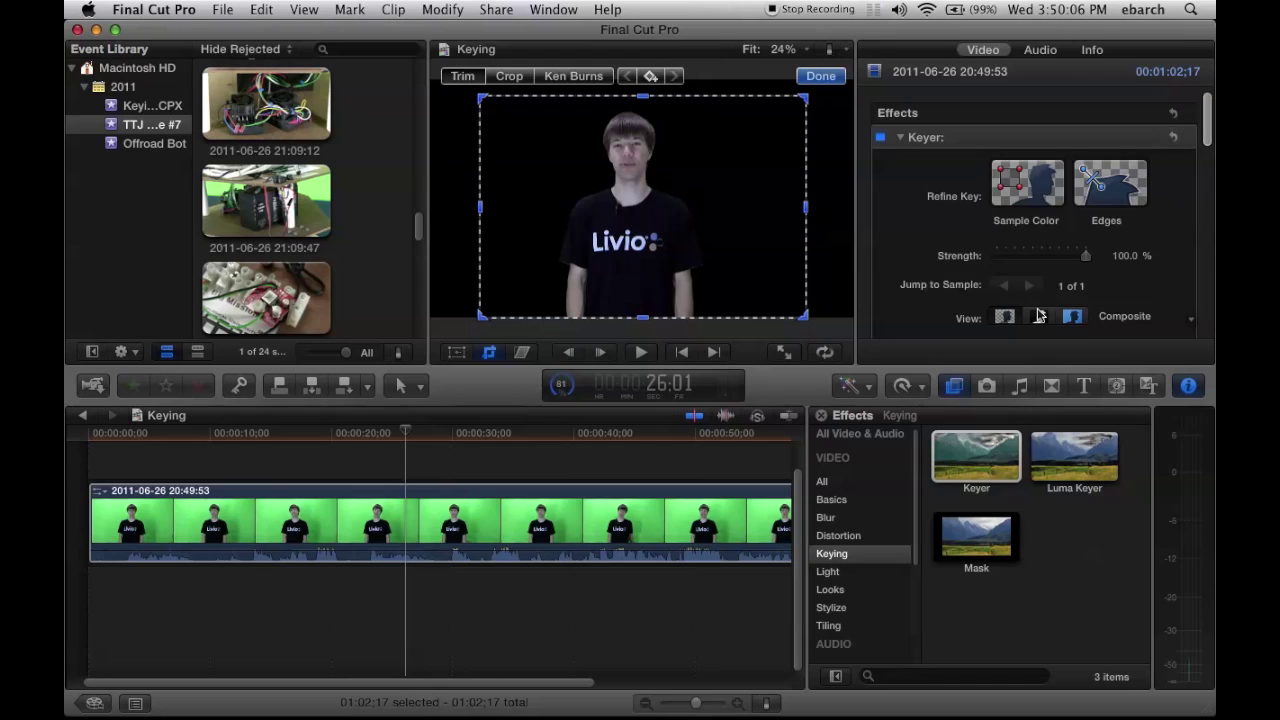
left_click(1071, 316)
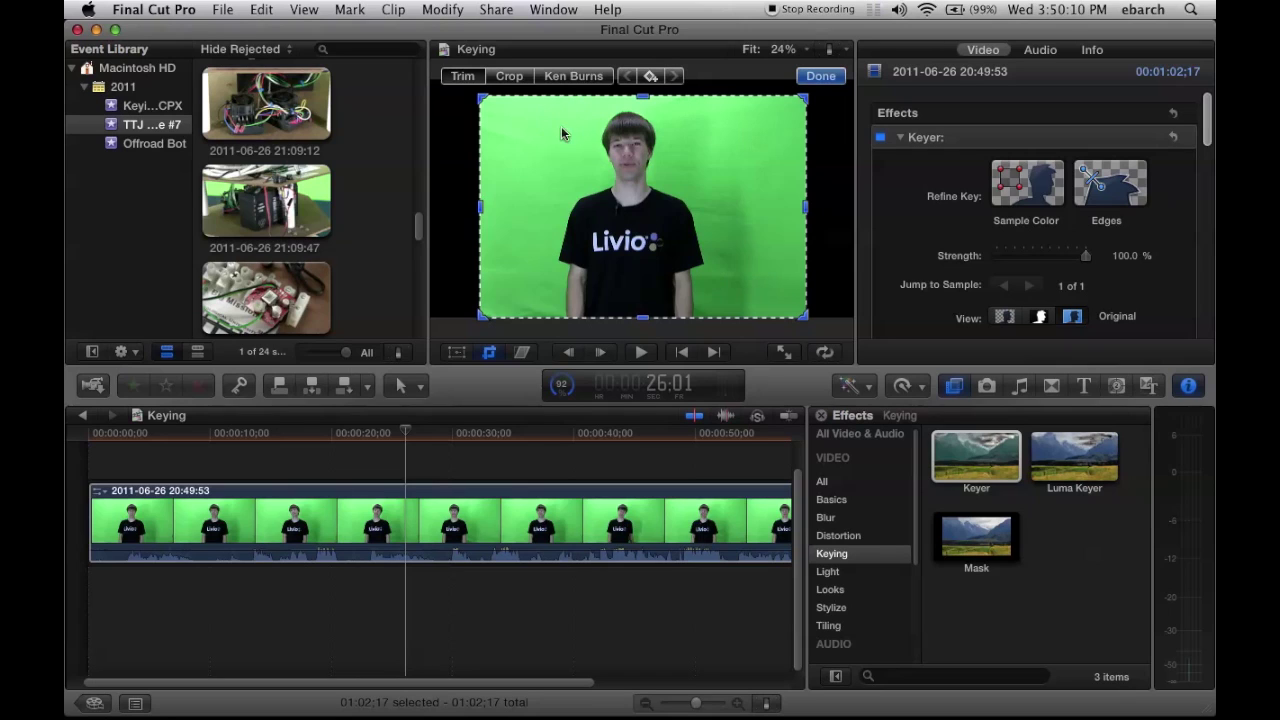
left_click(1004, 316)
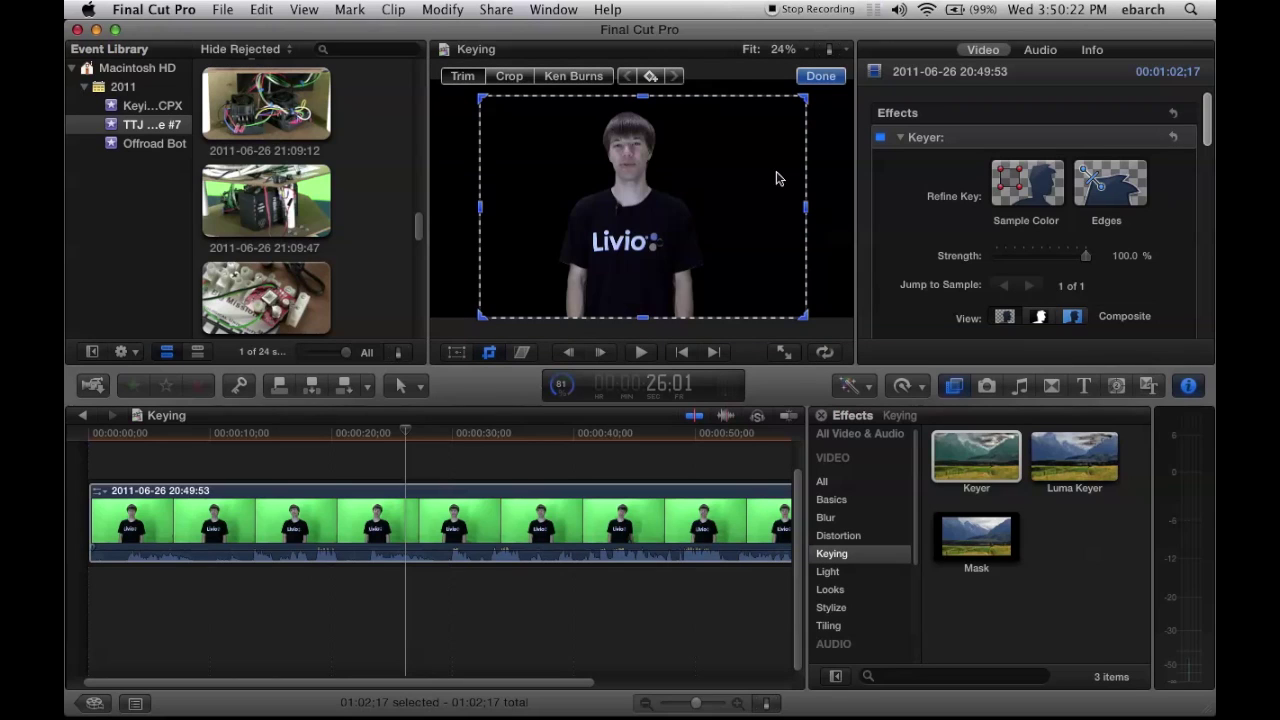
Finish the crop and preview the Industrial generator from the Generators browser
left_click(821, 77)
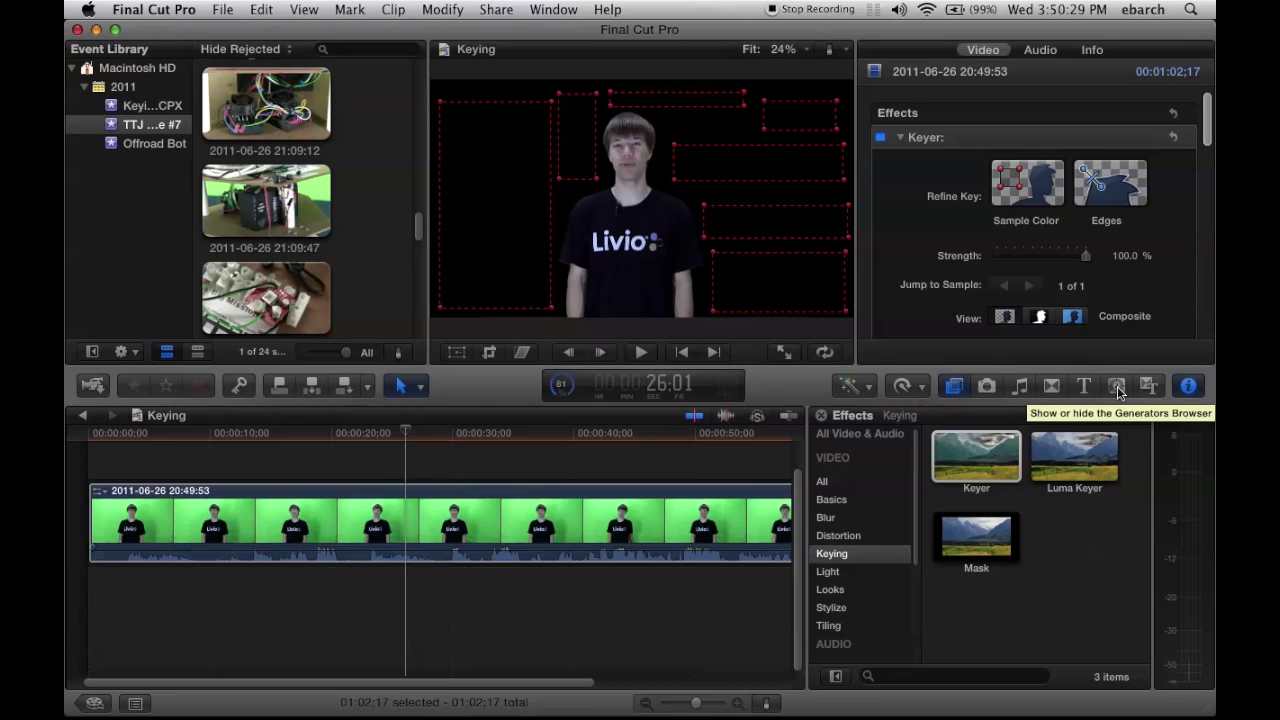
left_click(1117, 388)
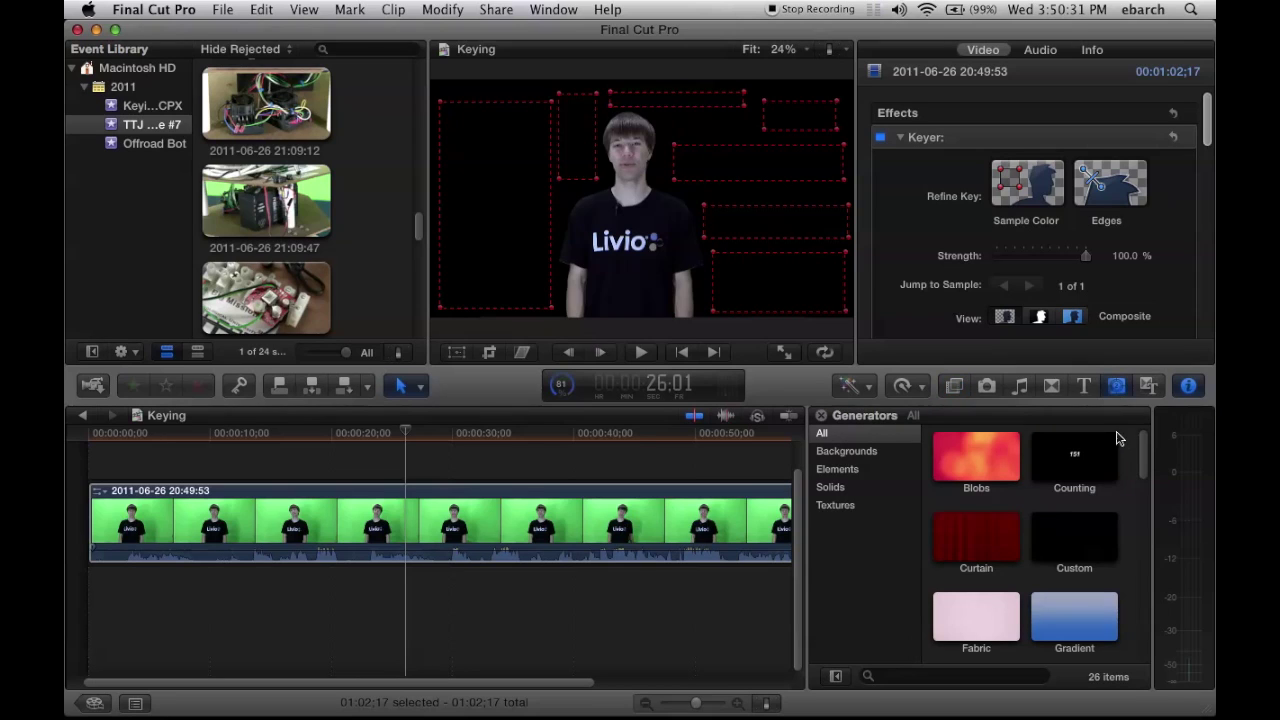
left_click_drag(1143, 459, 1146, 514)
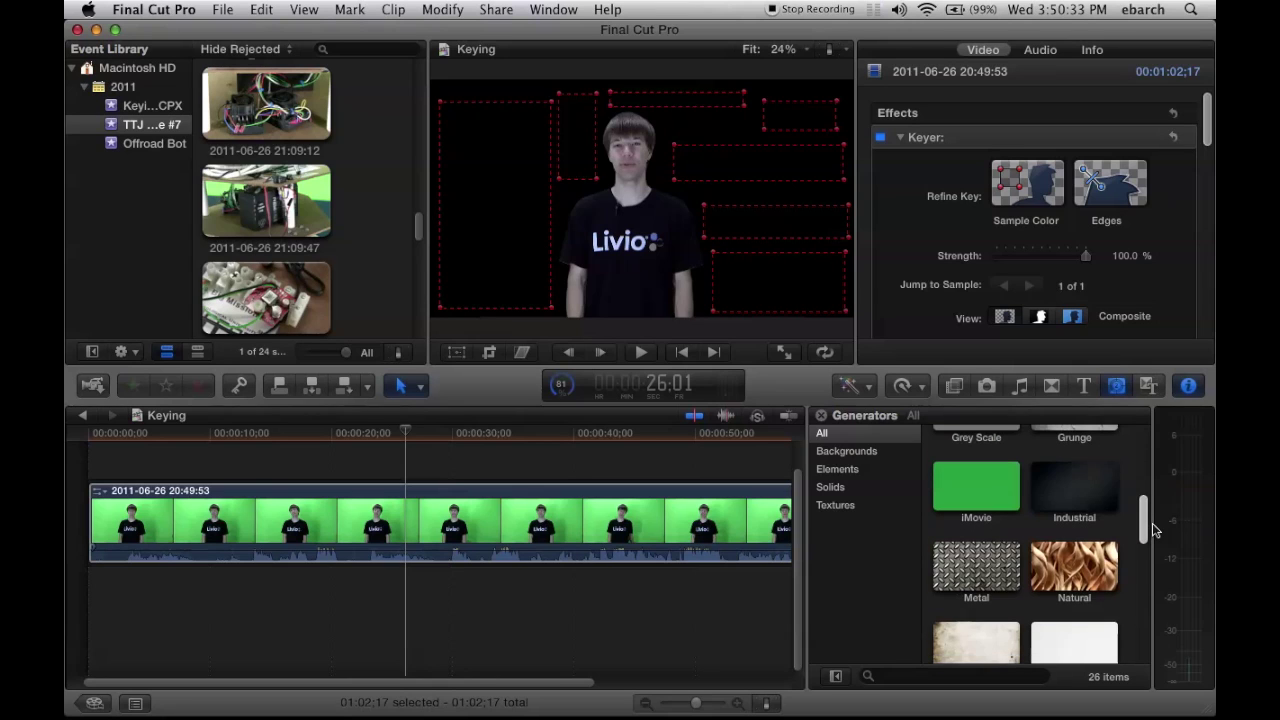
left_click(1075, 490)
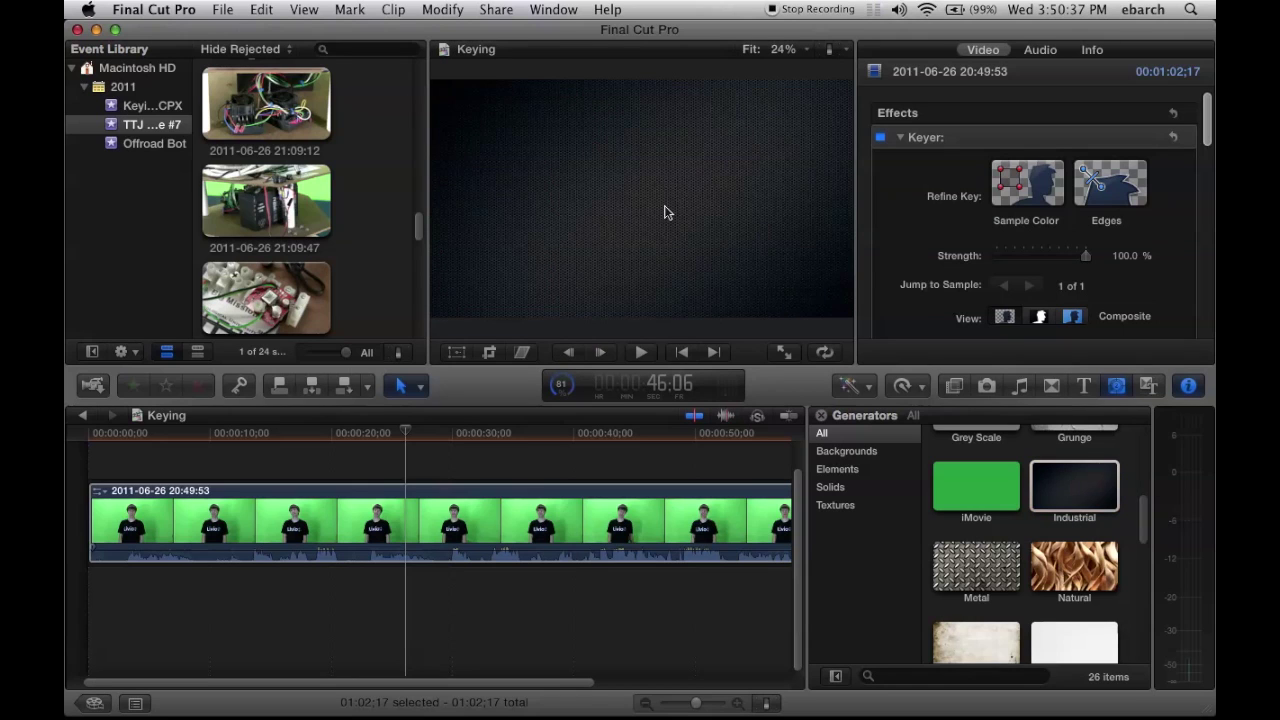
Place the Industrial generator under the keyed clip, spanning from timeline start to the clip's end
left_click_drag(1074, 488, 171, 594)
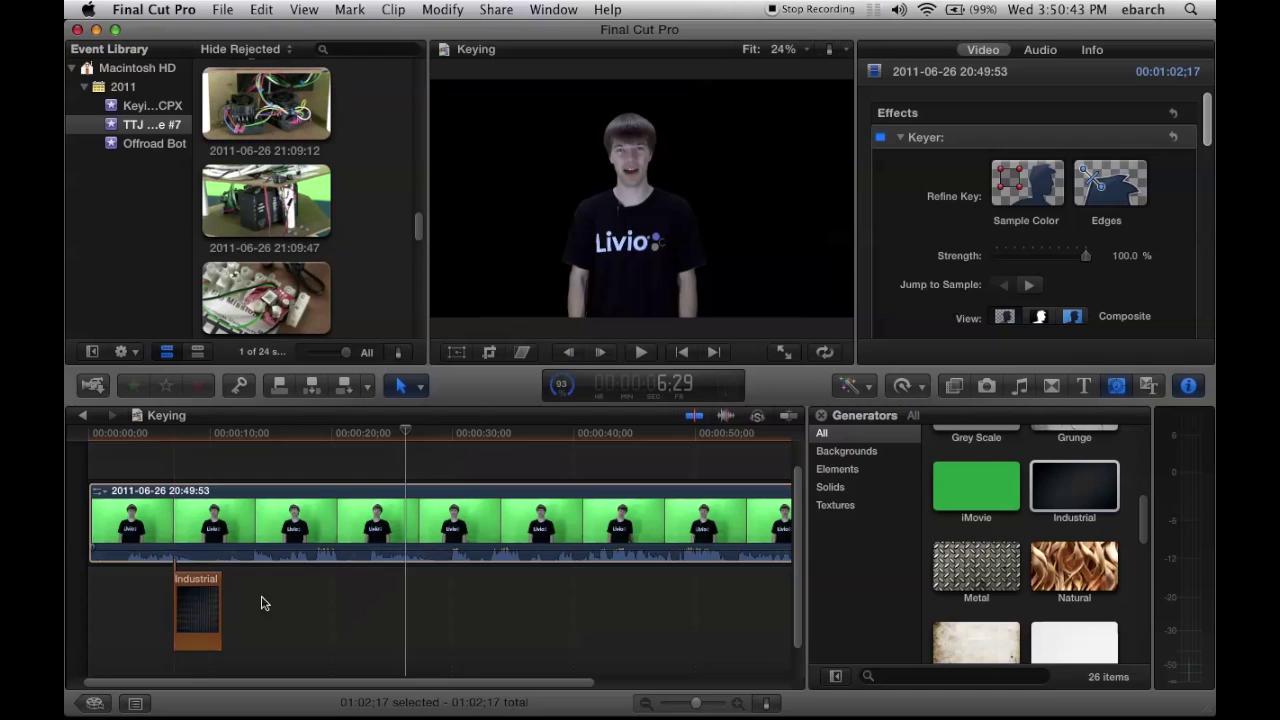
left_click(140, 597)
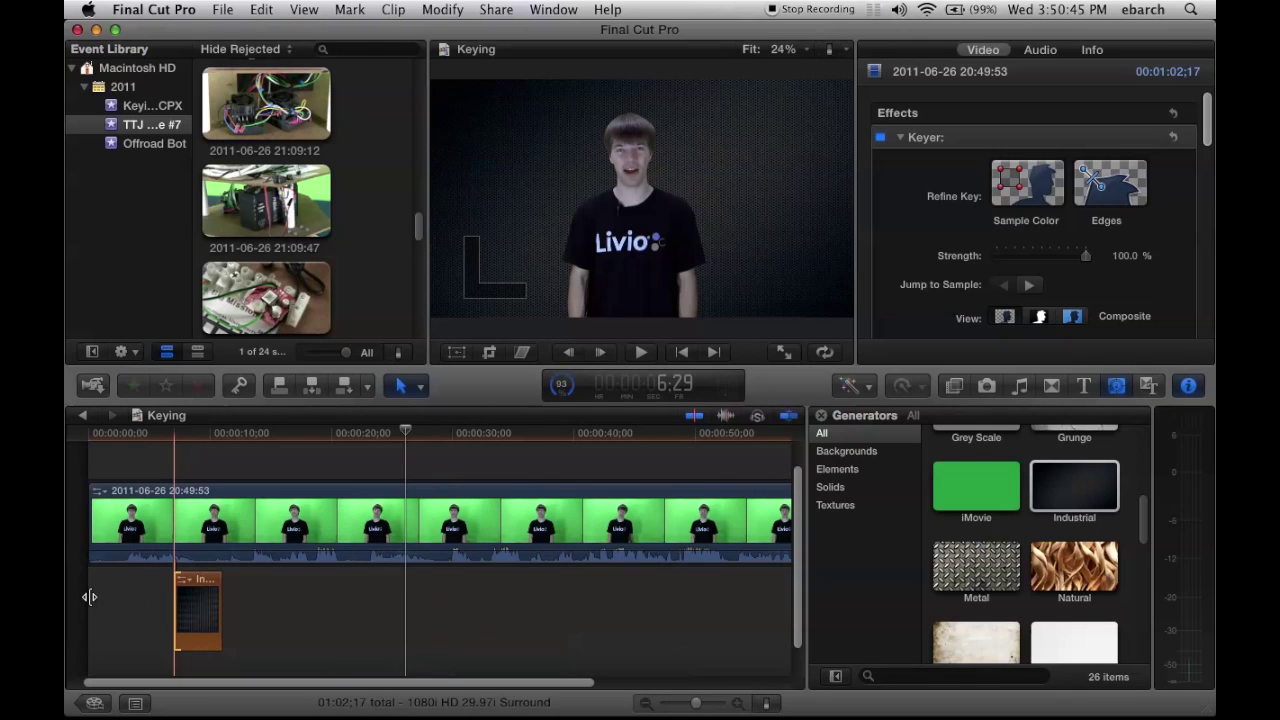
left_click_drag(89, 597, 89, 597)
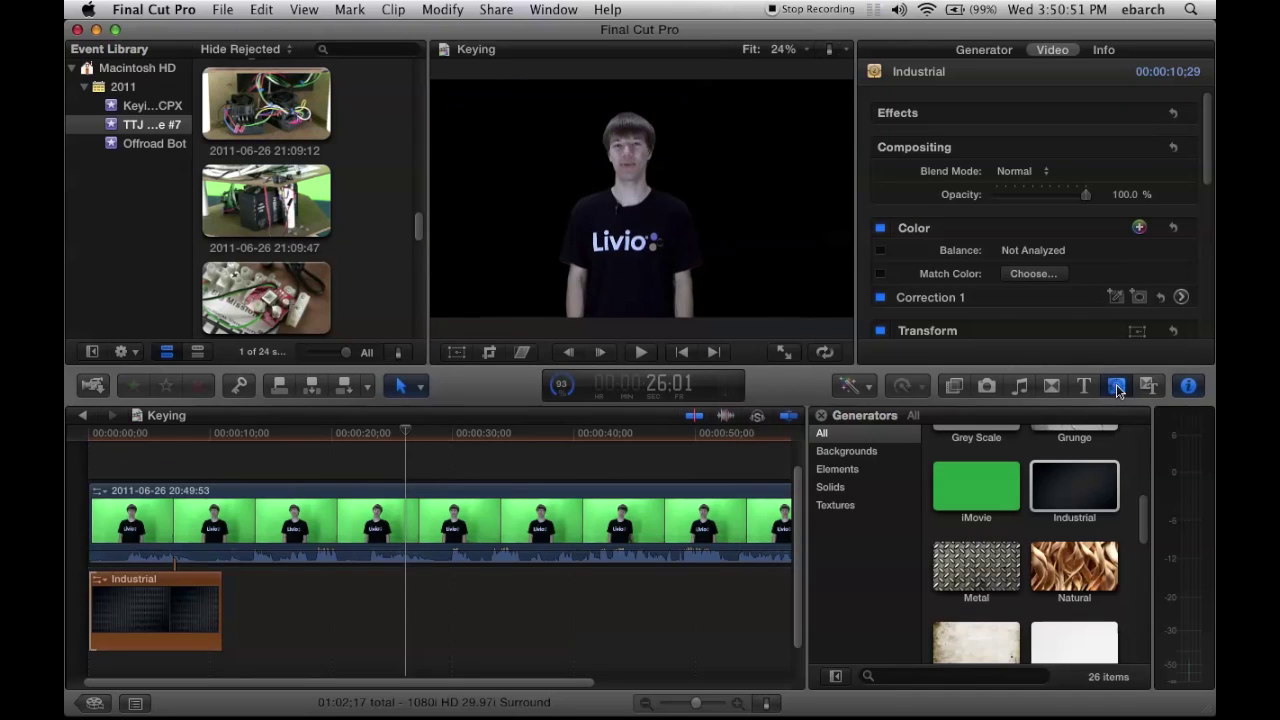
left_click(1116, 386)
left_click(232, 617)
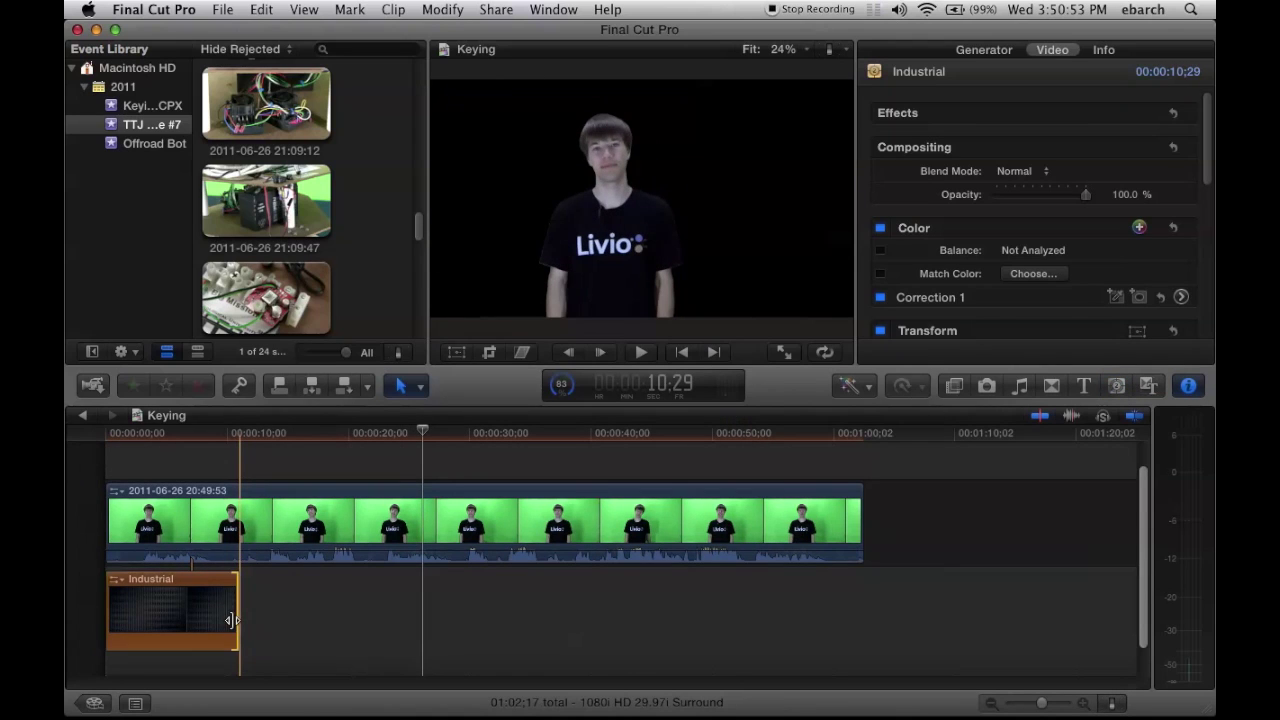
left_click_drag(750, 595, 864, 597)
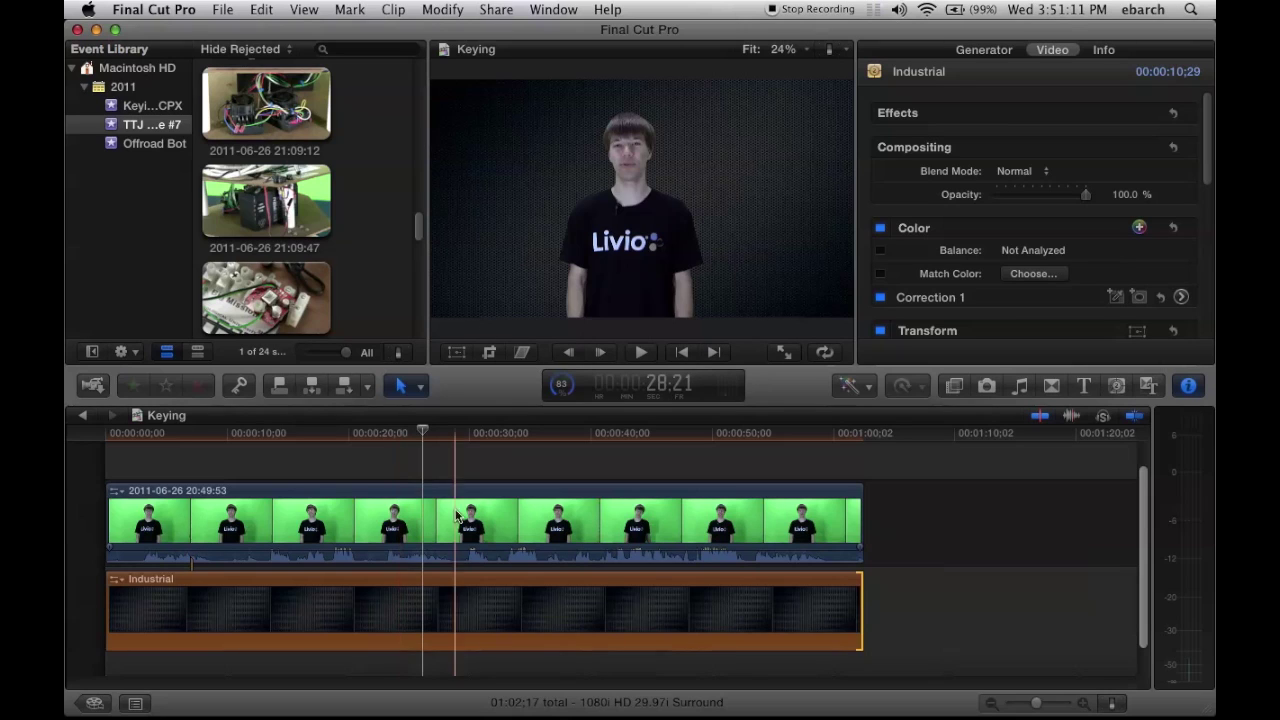
Blade the keyed clip at the playhead and a few seconds earlier, then select the 4:20 middle piece
key("p")
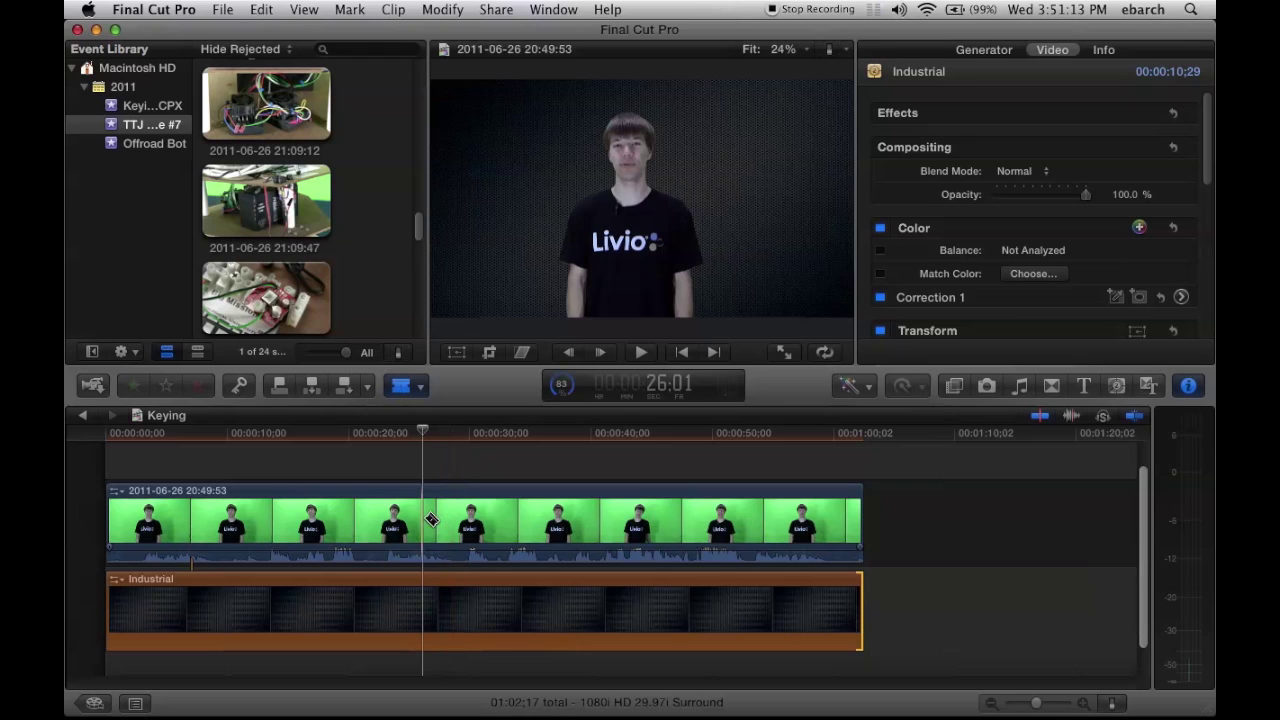
key("cmd+b")
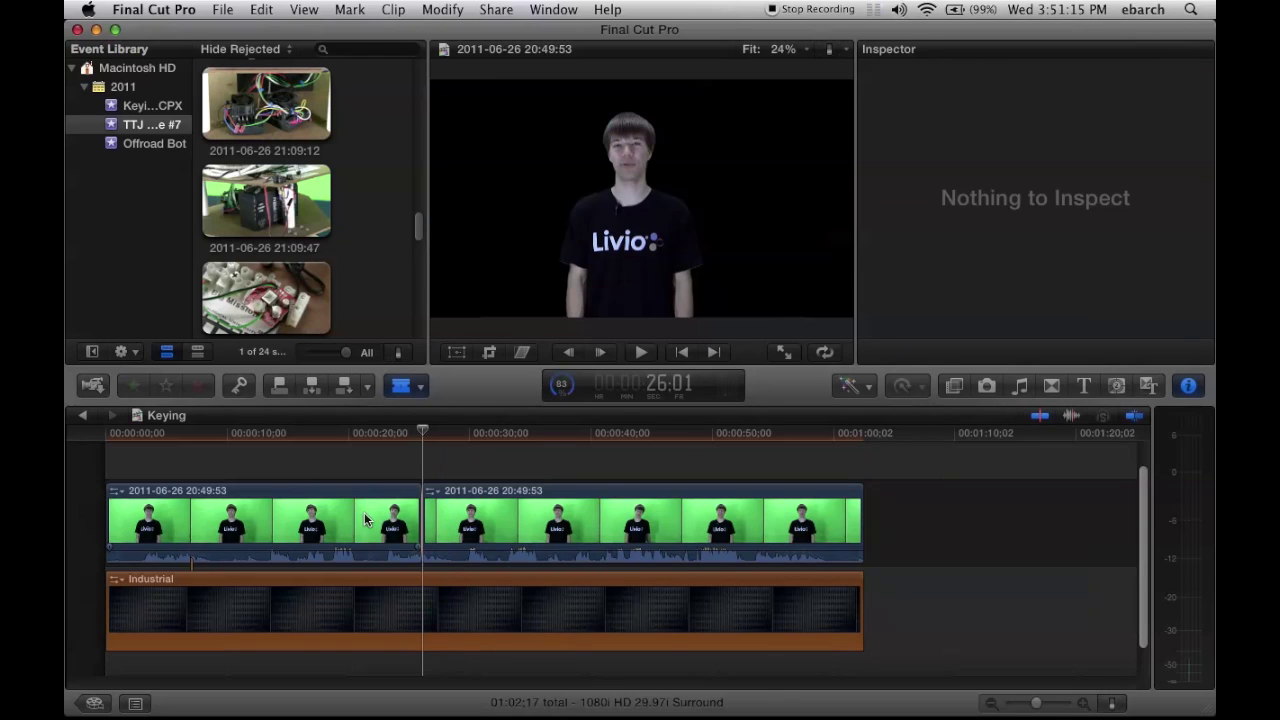
left_click(366, 516)
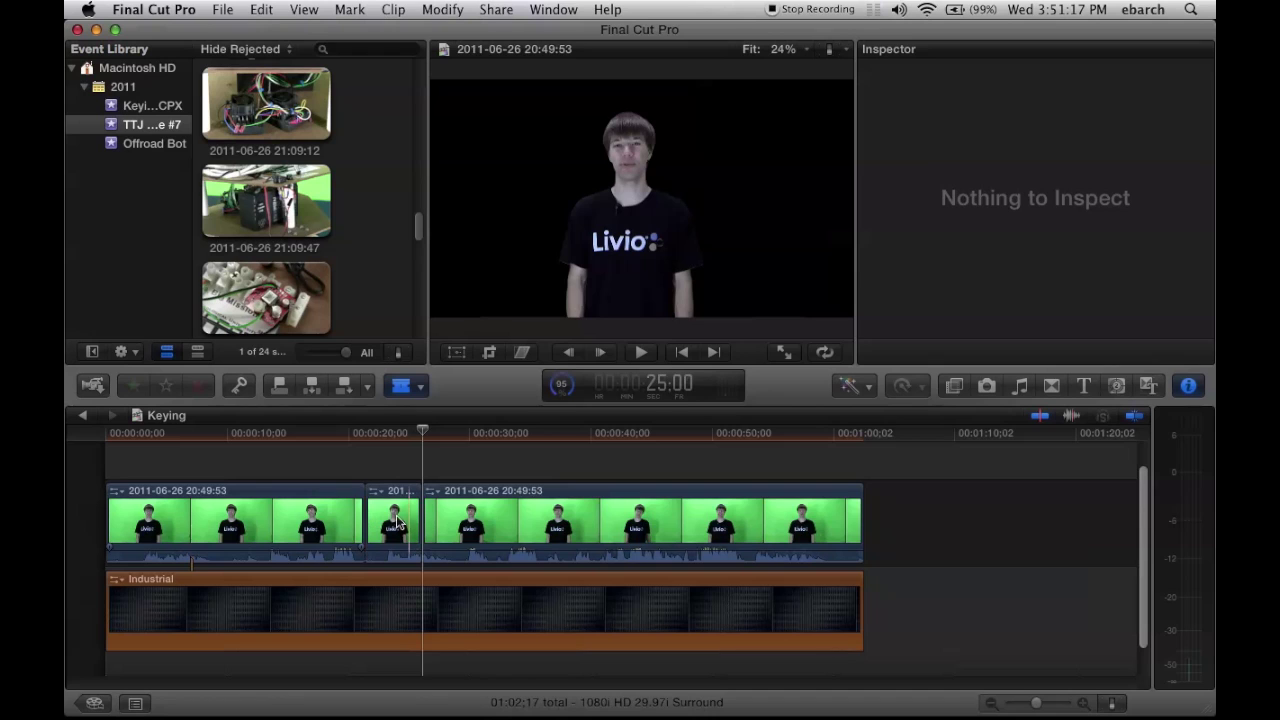
key("a")
left_click(397, 521)
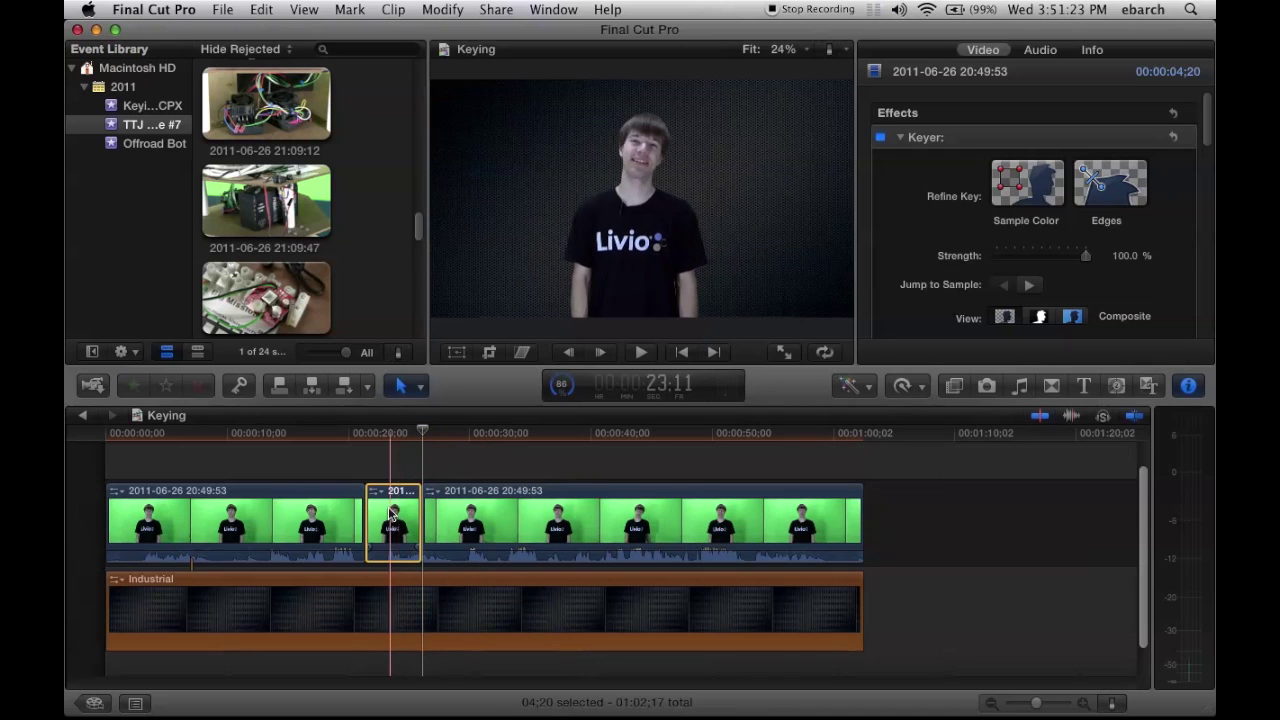
Increase the short middle clip's Left crop to 36, keeping Right 20 and Top 7
scroll(1208, 177, "down", 3)
scroll(1208, 177, "down", 10)
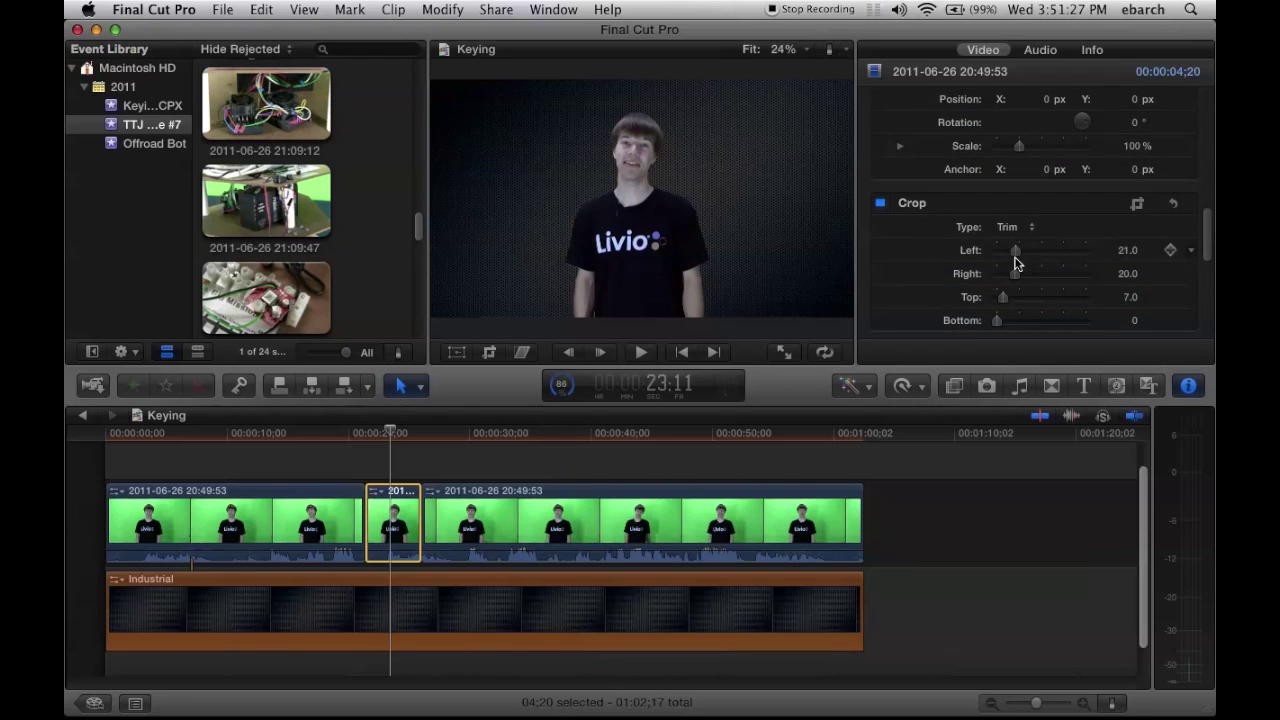
left_click(489, 352)
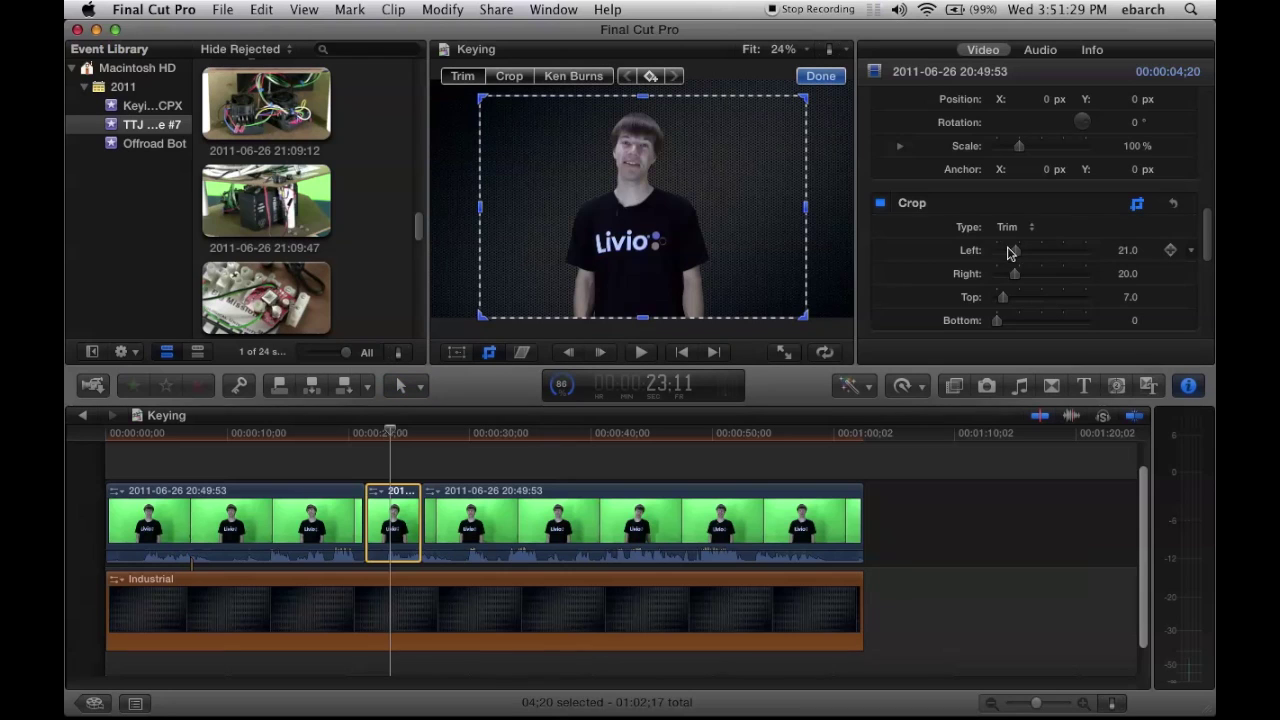
left_click_drag(1016, 250, 1032, 257)
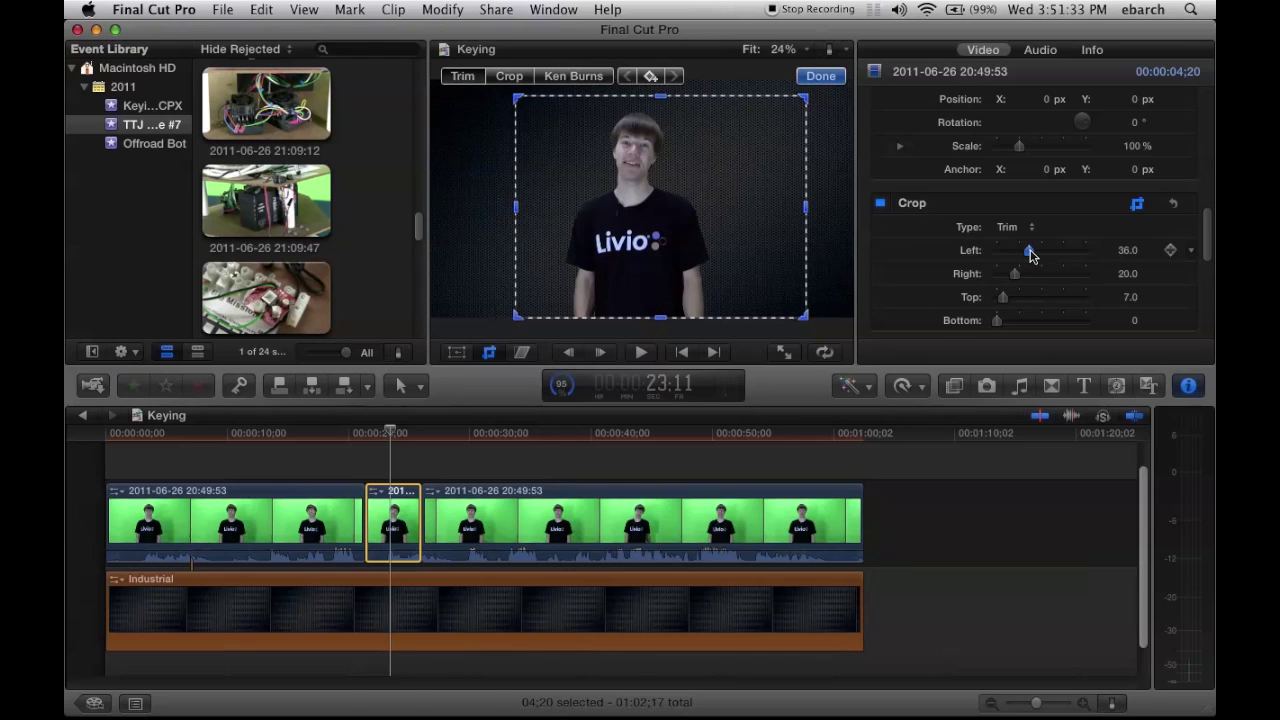
left_click(821, 77)
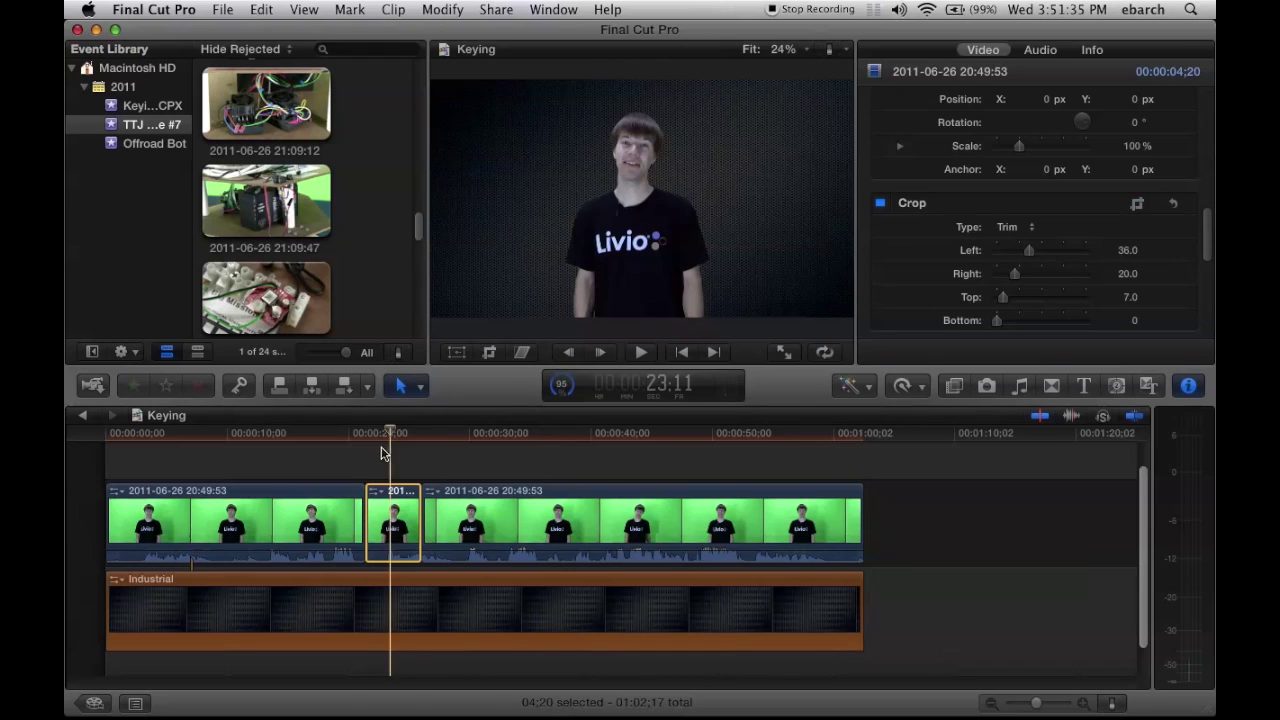